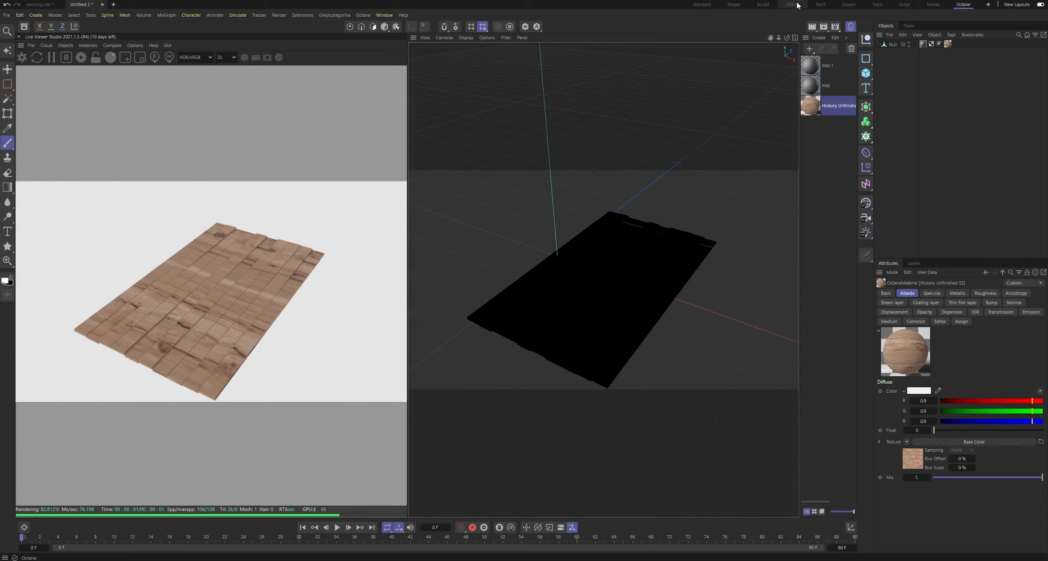
Step: Show the decking mesh's UV islands in the UV Edit layout and rotate all of them together by about 90°
click(792, 4)
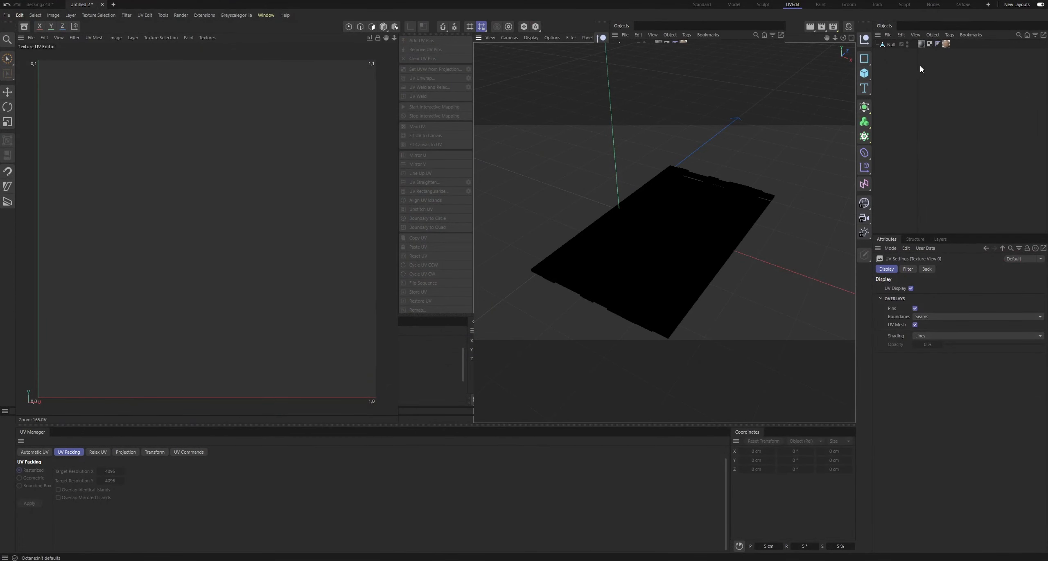
click(930, 44)
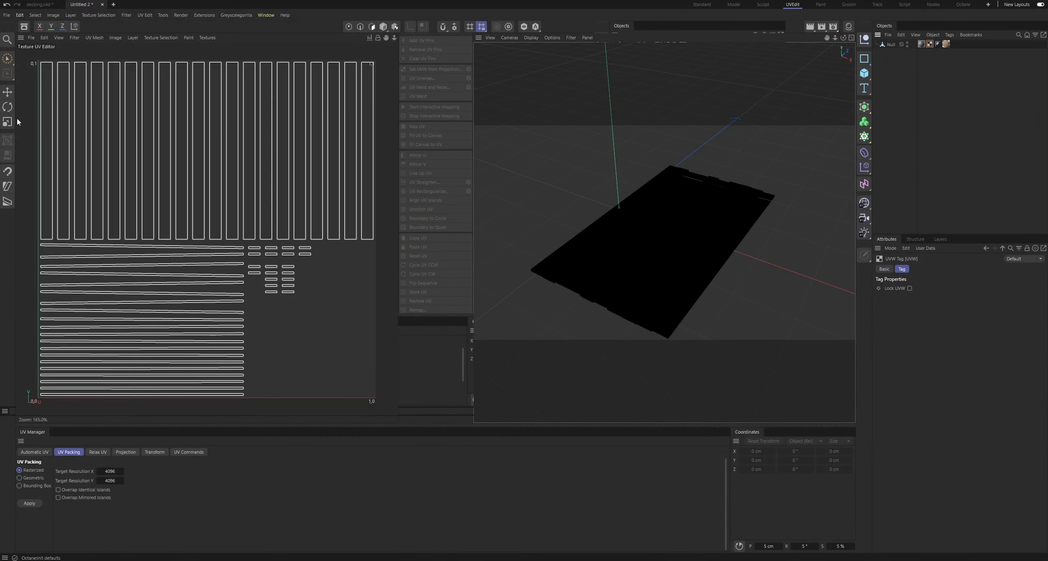
click(8, 106)
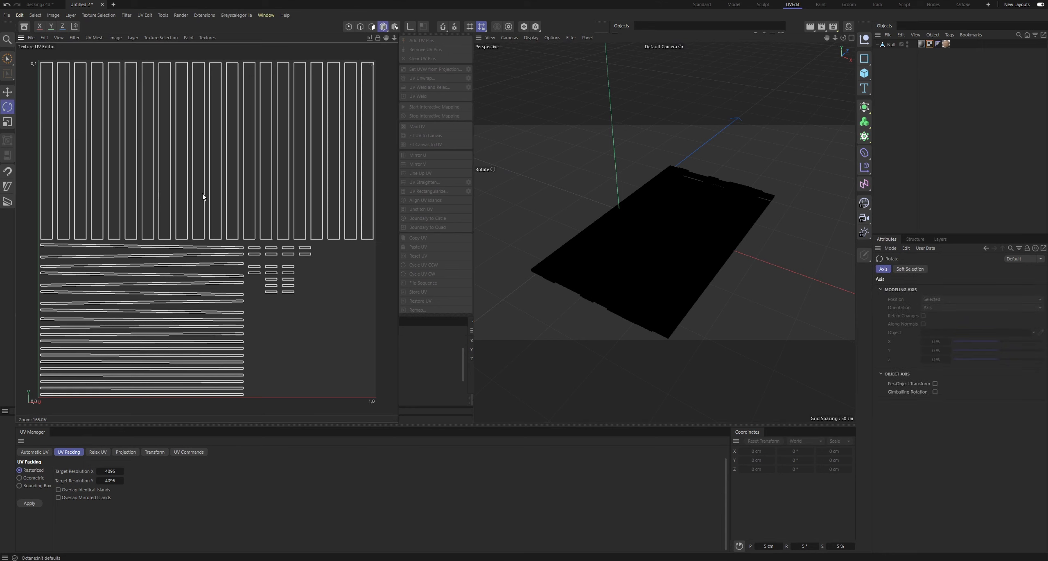
click(373, 27)
key(ctrl+a)
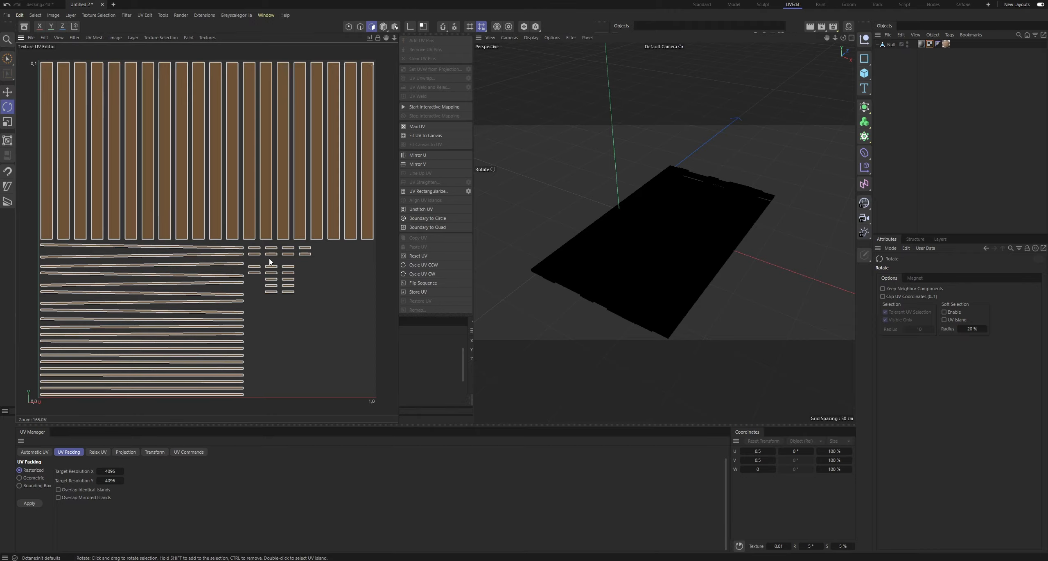
drag(319, 279, 266, 250)
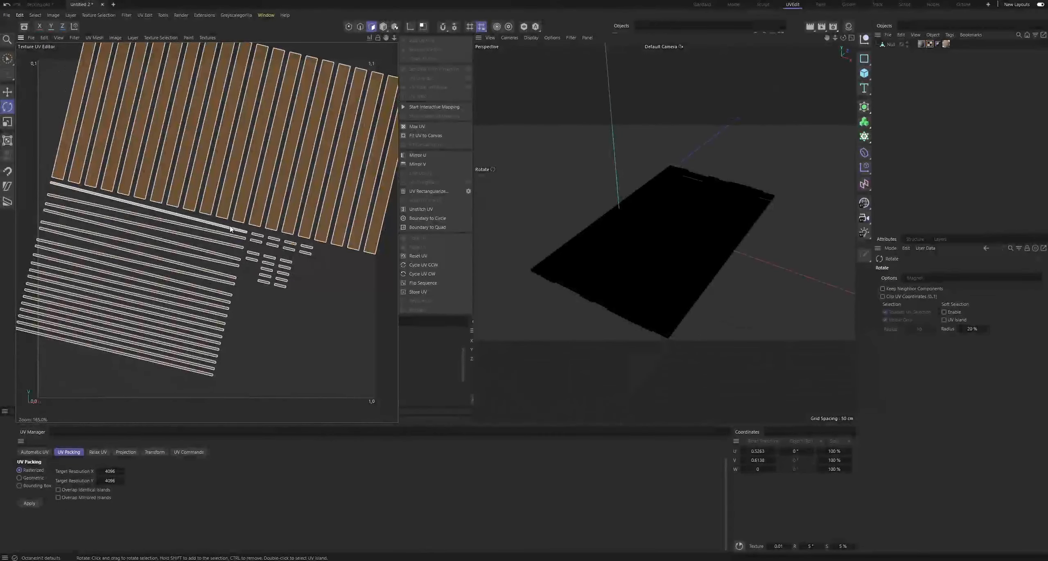
key(ctrl+z)
drag(206, 233, 531, 154)
key(ctrl+z)
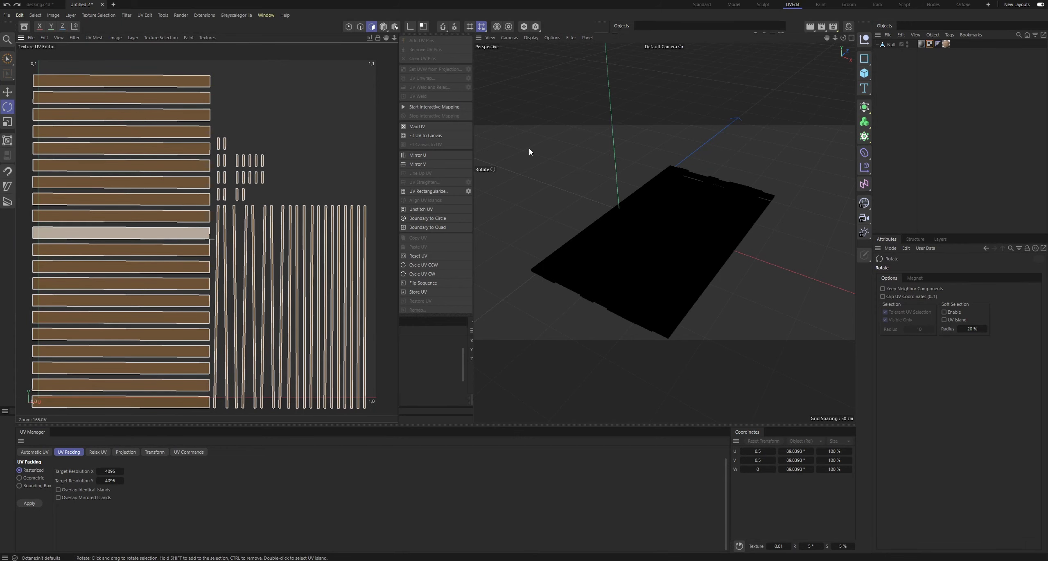
Step: Move the rotated UV islands back inside the UV tile and fine-tune their rotation so the boards lie straight
click(7, 93)
drag(167, 150, 175, 138)
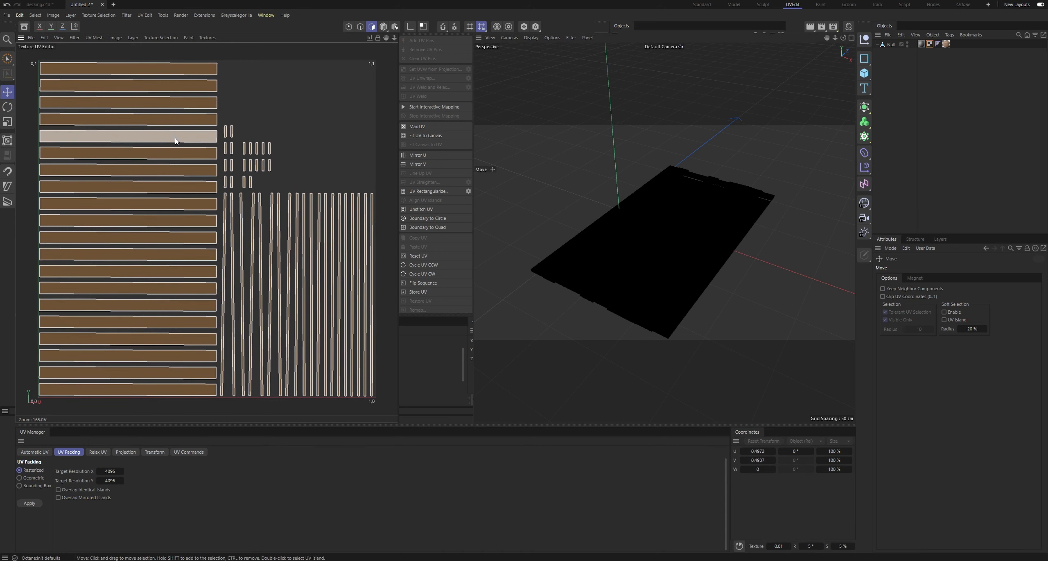
click(8, 107)
scroll(254, 233, up, 2)
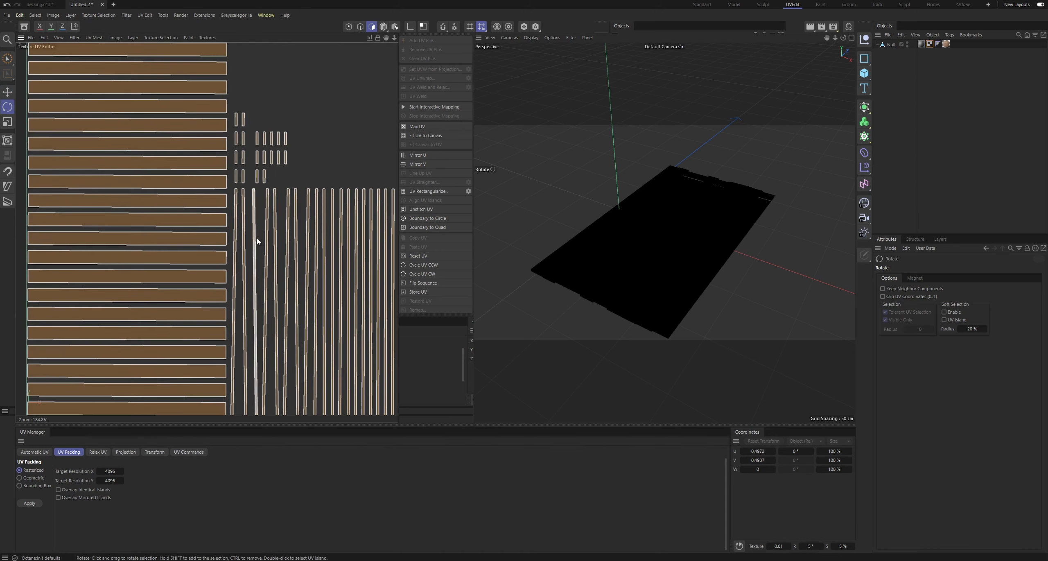
drag(258, 217, 258, 217)
scroll(177, 213, down, 3)
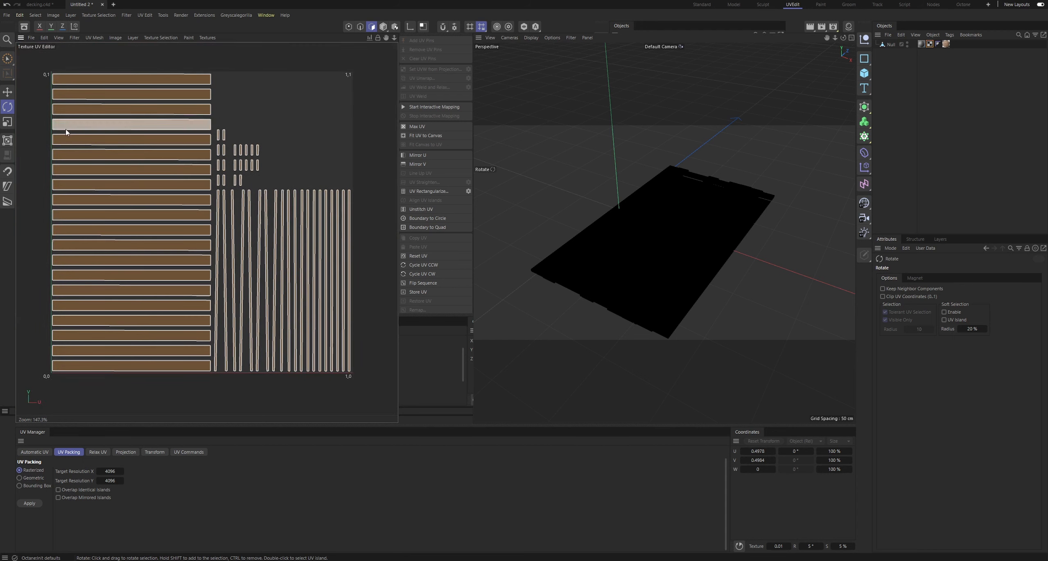
key(e)
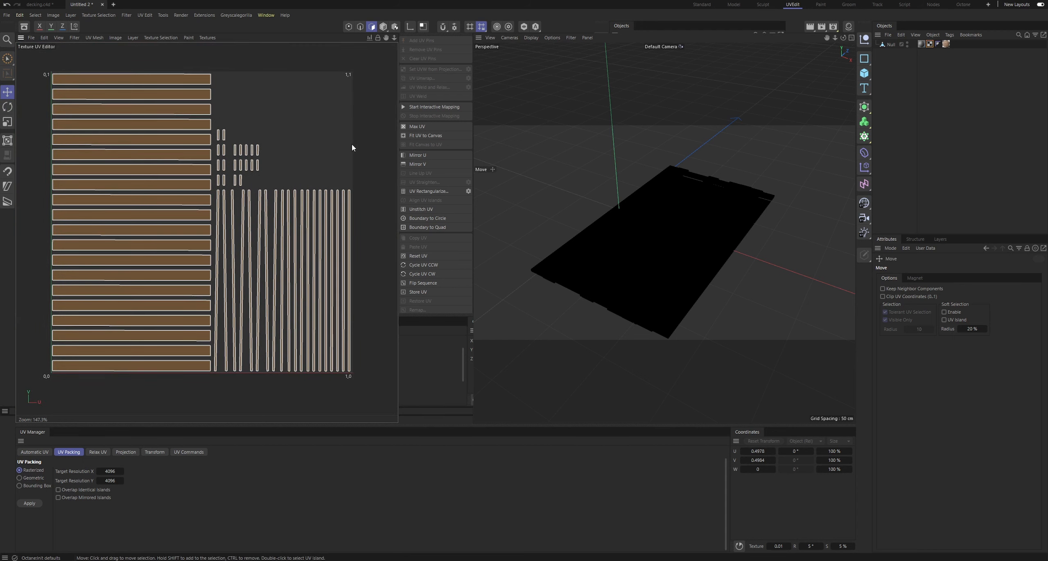
Step: Return to the Octane layout and examine the wood grain direction on the planks in the live render from another angle
click(964, 4)
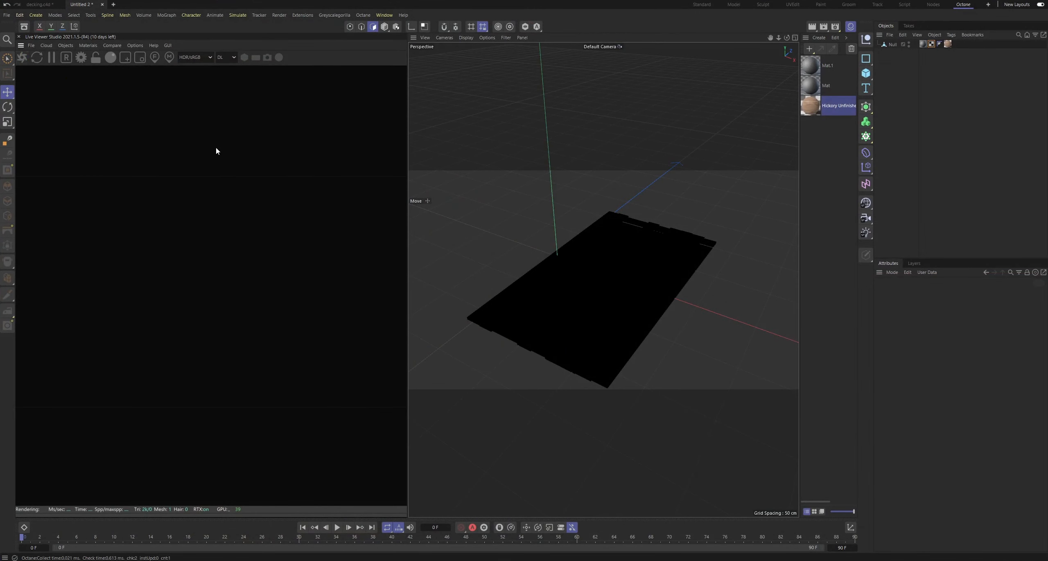
drag(787, 38, 762, 262)
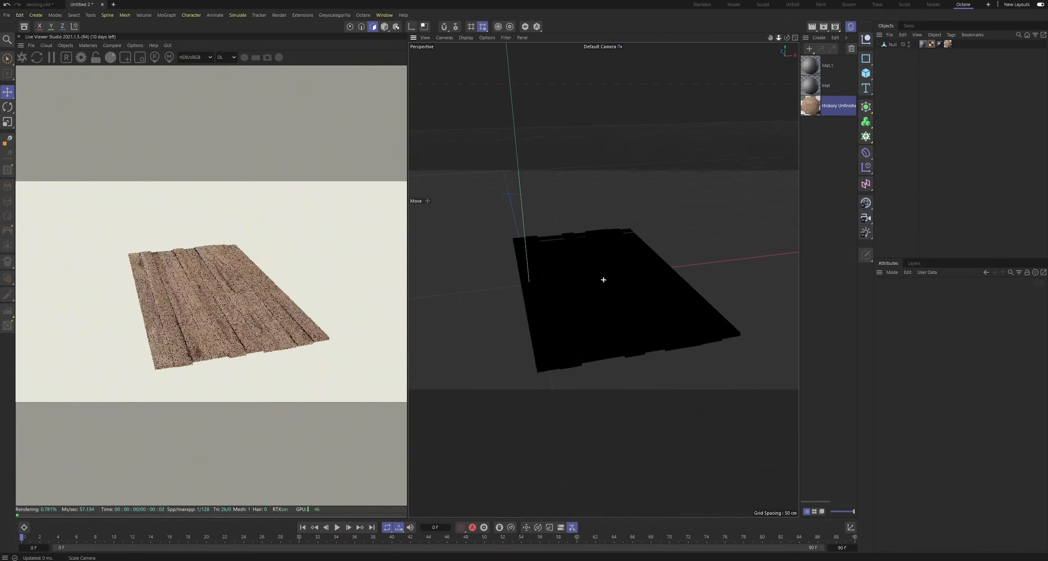
drag(787, 38, 818, 51)
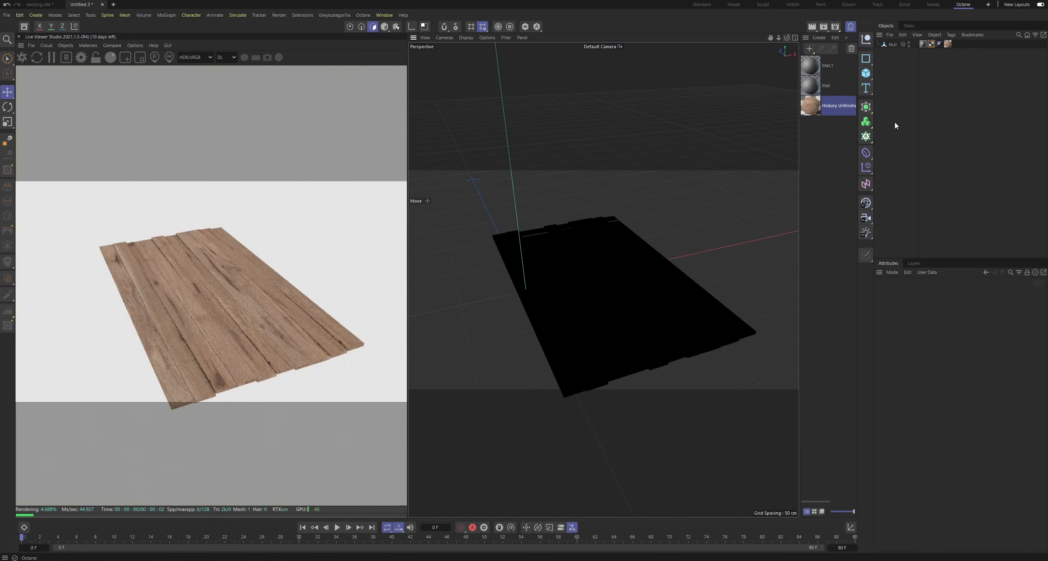
Step: Delete the Hickory Unfinished material tag from the decking object
click(951, 112)
click(948, 44)
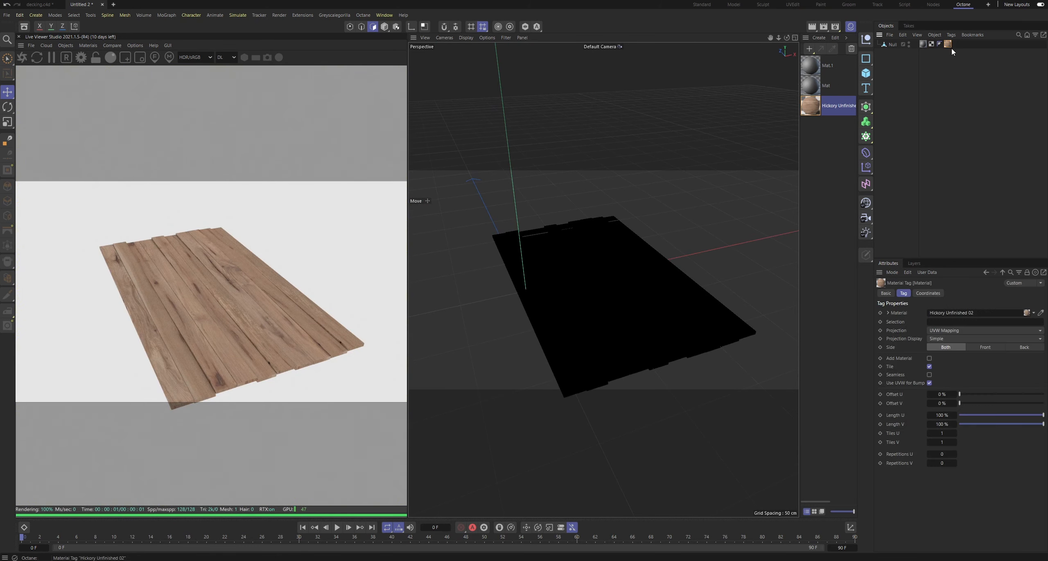
key(Delete)
Step: Export the decking object in Model mode as an FBX file named deckingutt in the leaves folder
click(894, 45)
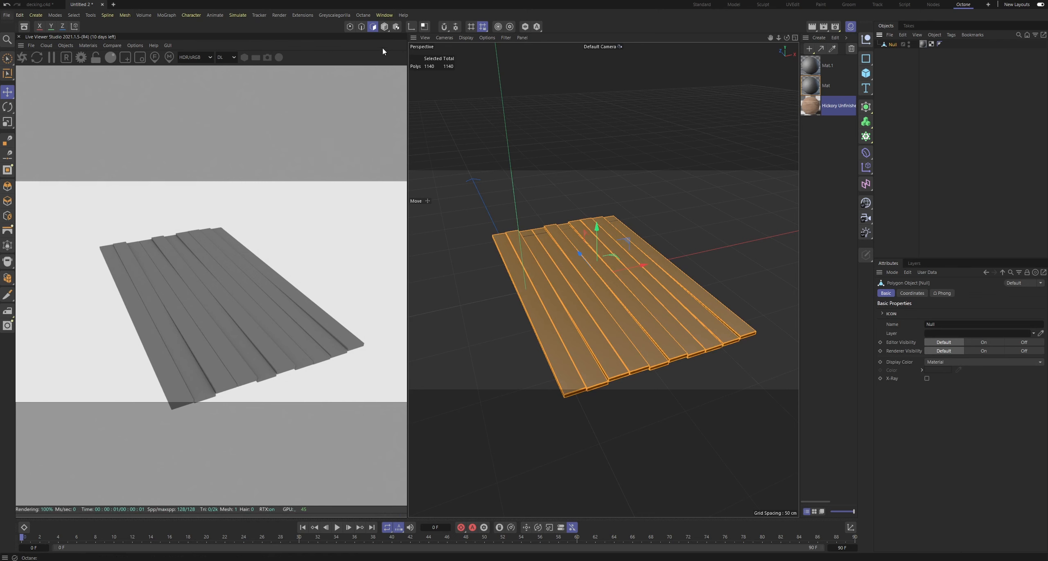
click(383, 28)
click(6, 15)
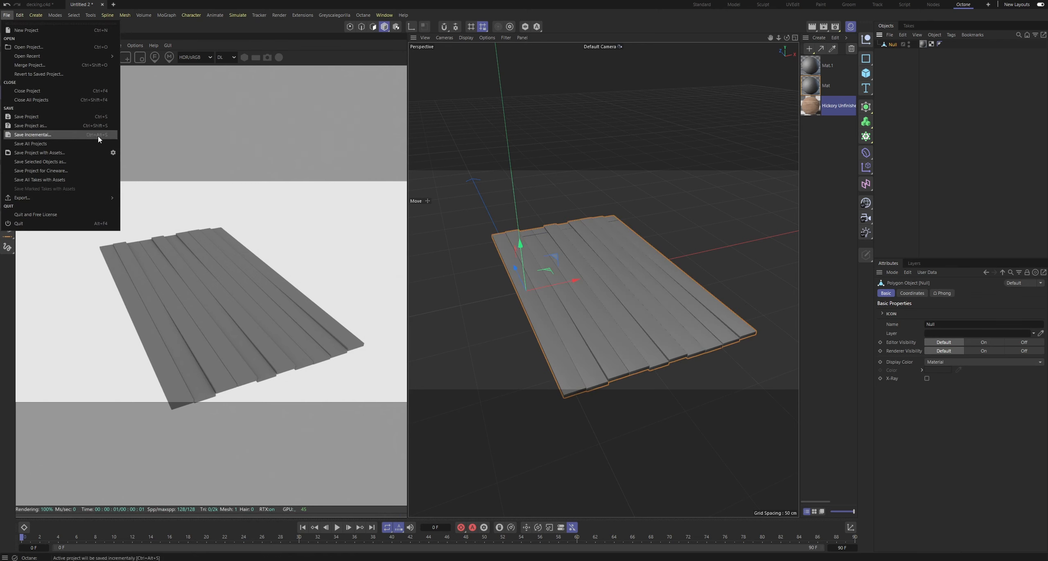
mouse_move(103, 199)
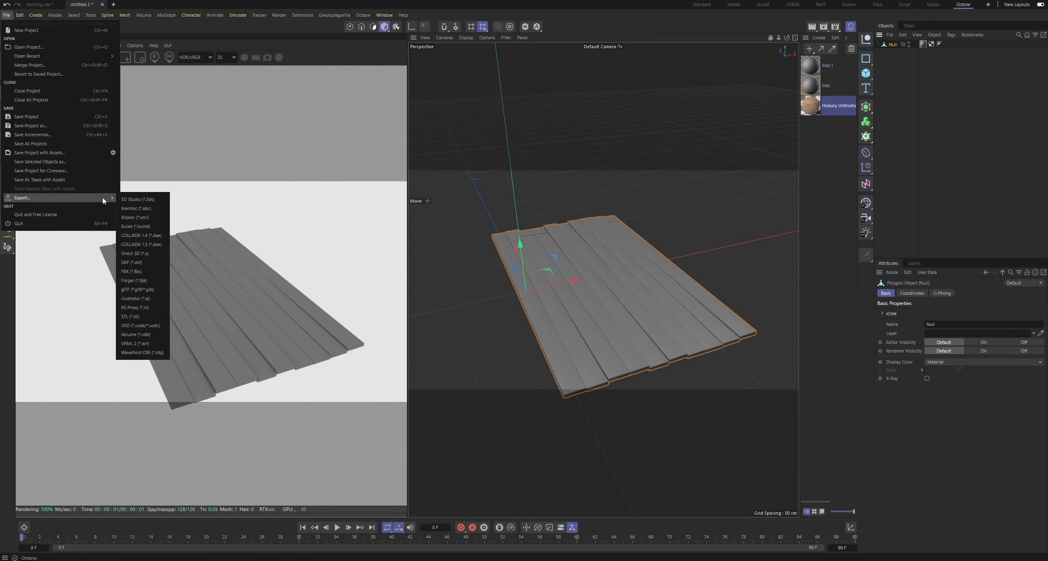
click(135, 271)
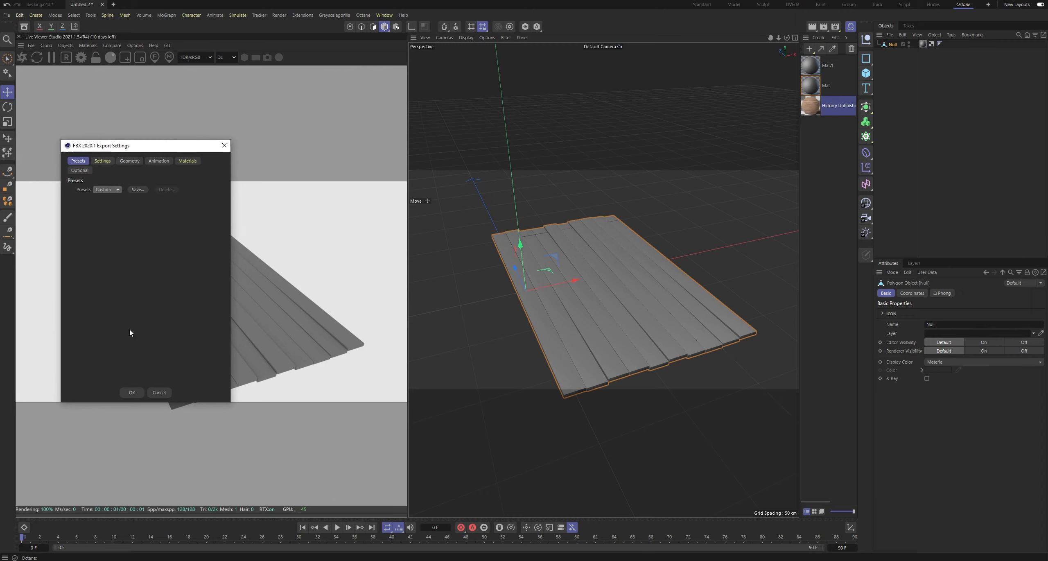
click(132, 393)
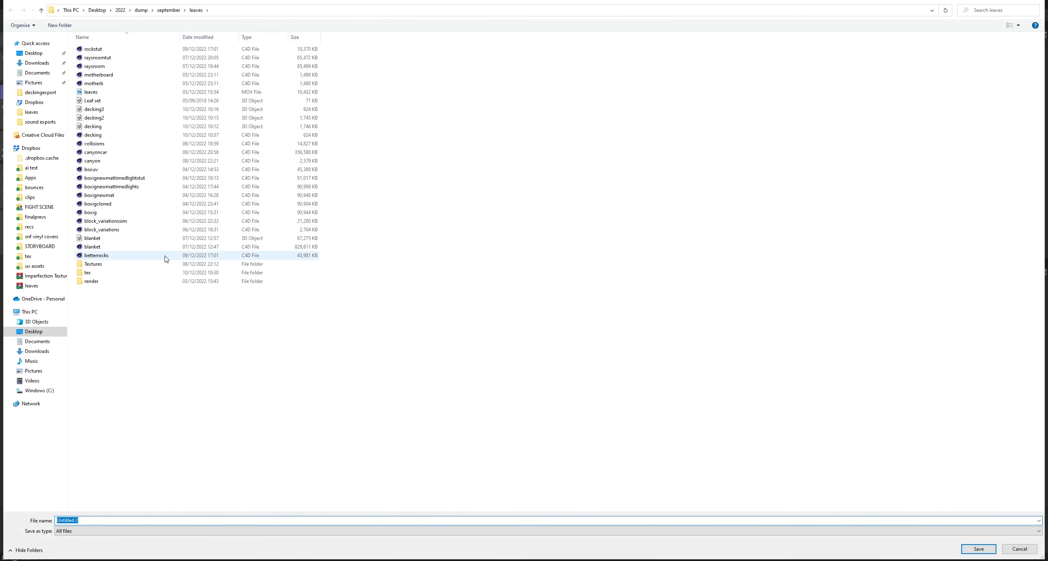
text(deckingtut)
key(Return)
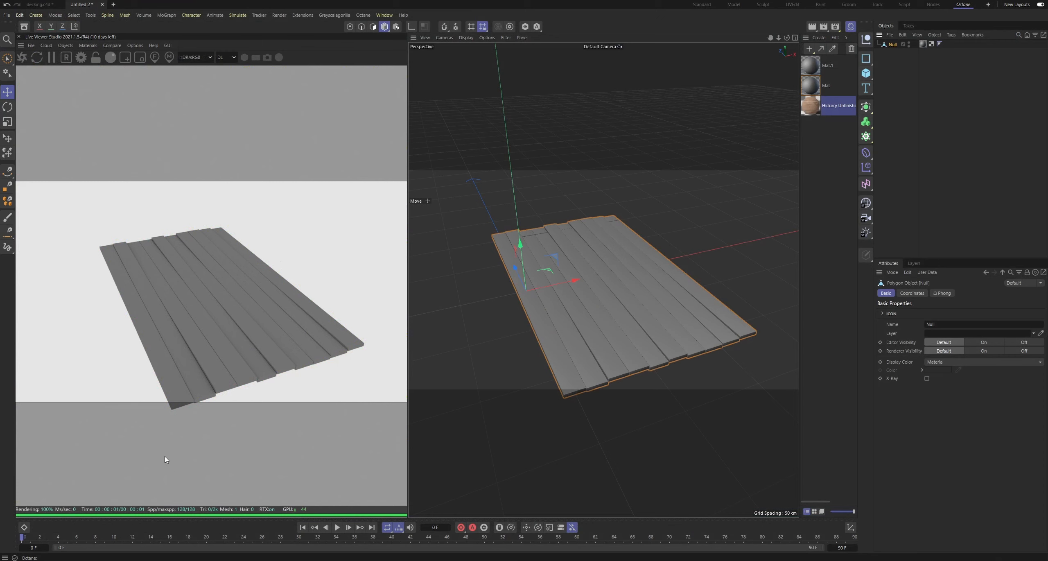
Step: Launch Adobe Substance 3D Painter and dismiss its home screen
key(super)
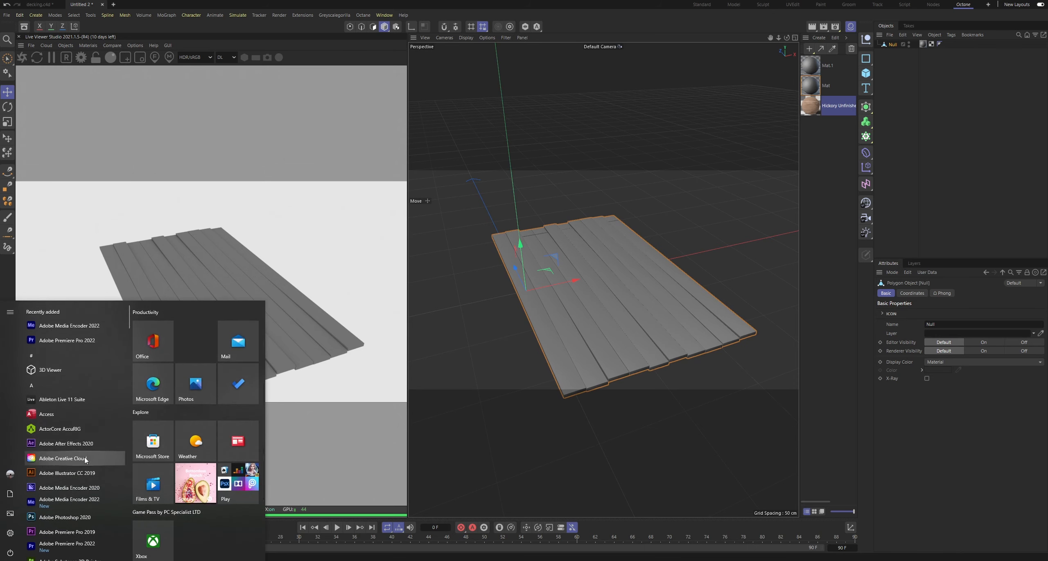
click(69, 529)
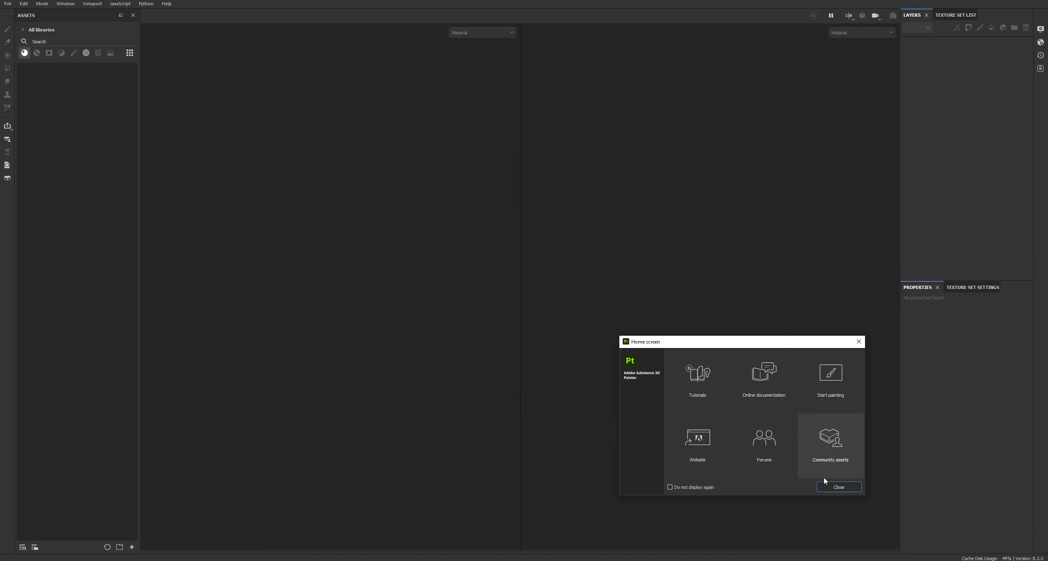
click(827, 488)
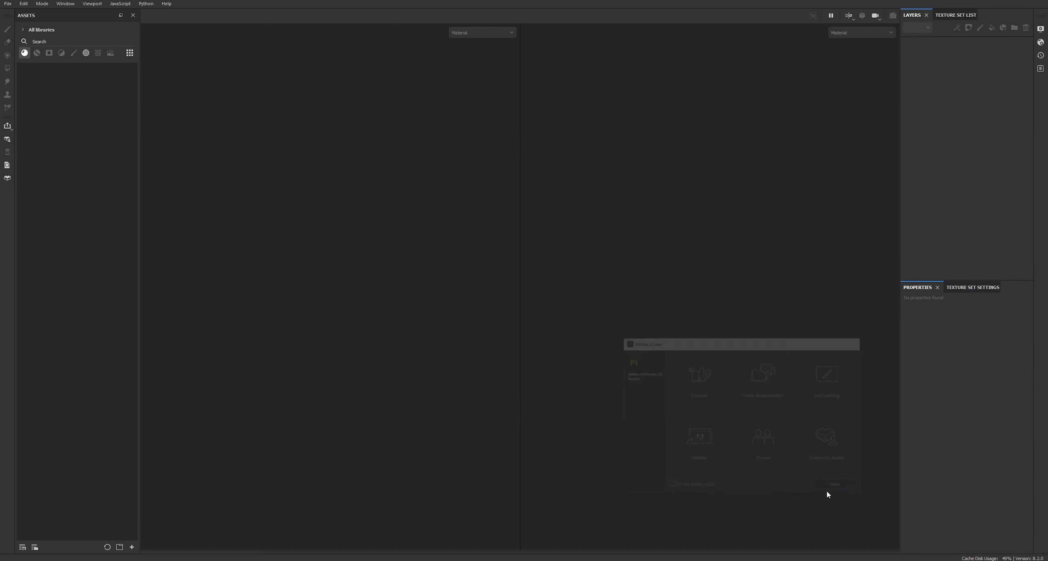
Step: Create a new project from the deckingutt FBX mesh in the leaves folder, keeping the default project settings
click(606, 560)
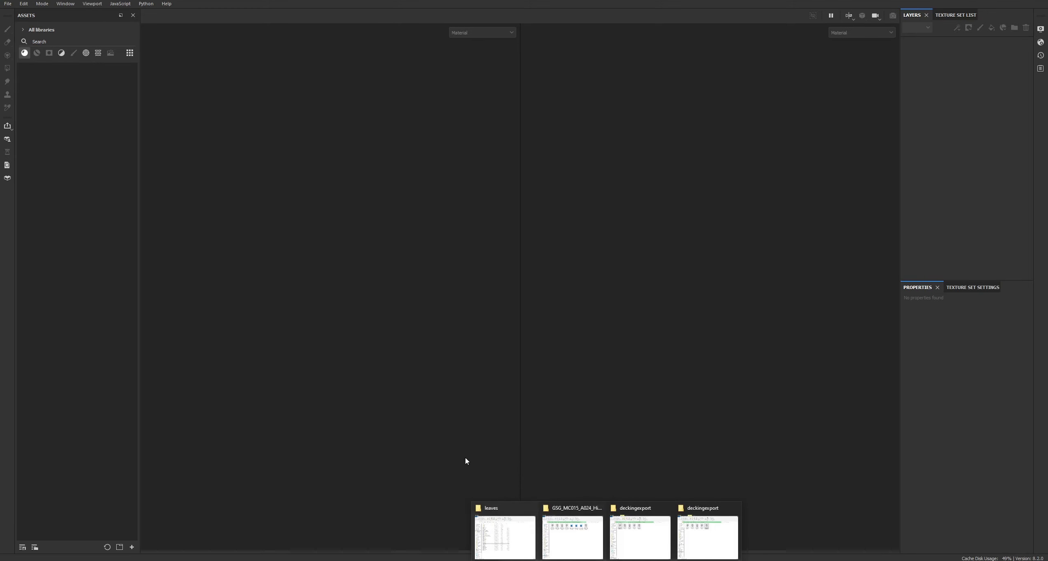
click(484, 533)
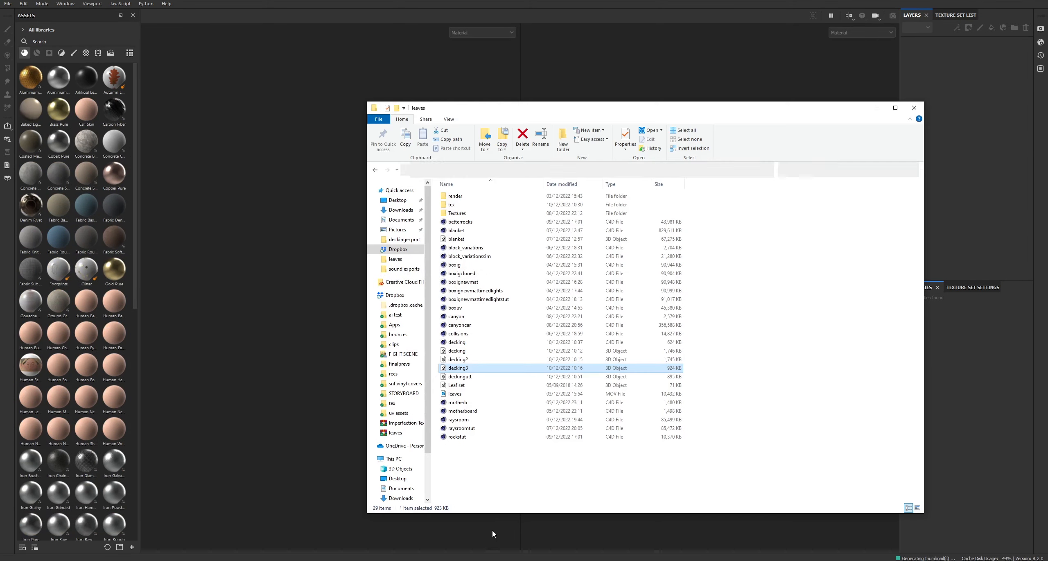
click(467, 377)
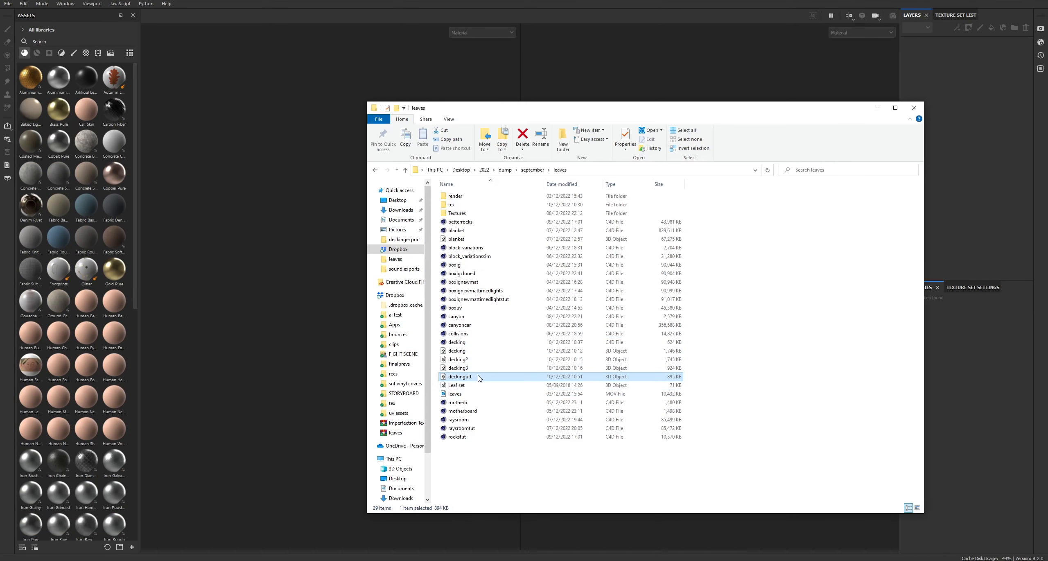
drag(460, 376, 258, 256)
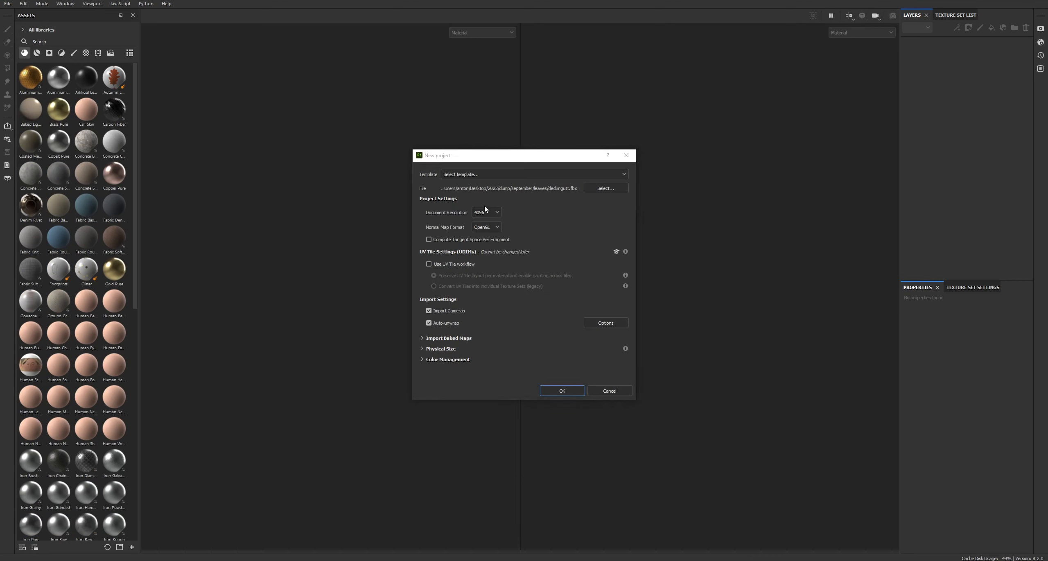
click(563, 391)
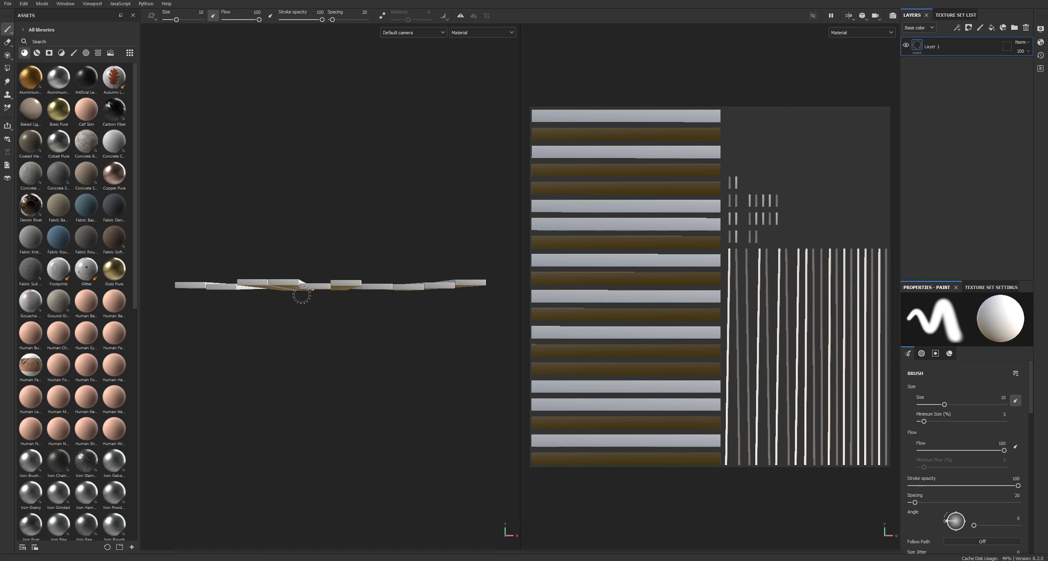
Step: Inspect the planks from above and try a brush stroke across the boards in the UV view, undoing it again
alt+drag(308, 301, 363, 374)
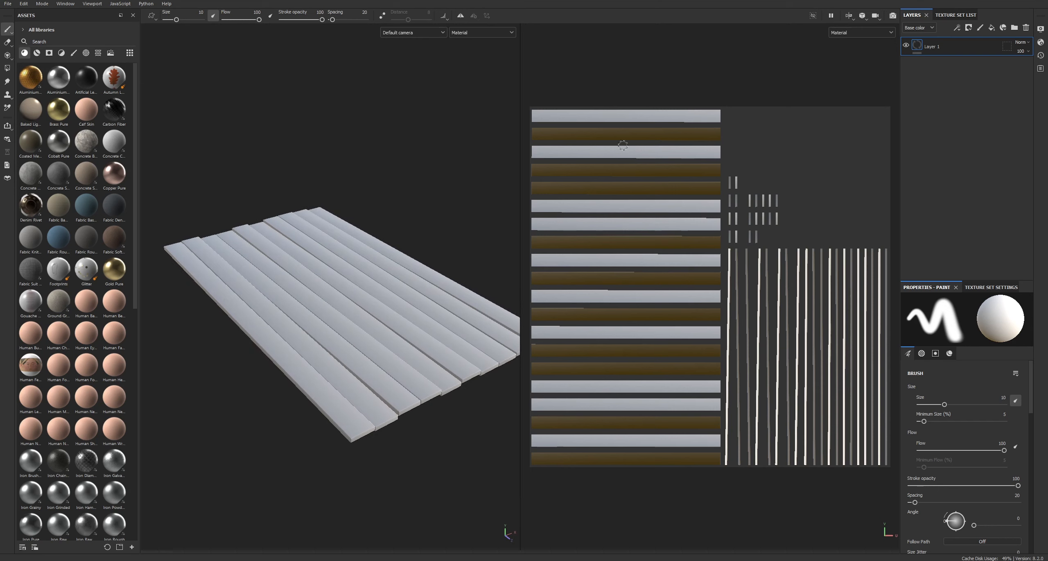
drag(625, 146, 570, 386)
key(ctrl+z)
alt+drag(384, 319, 307, 266)
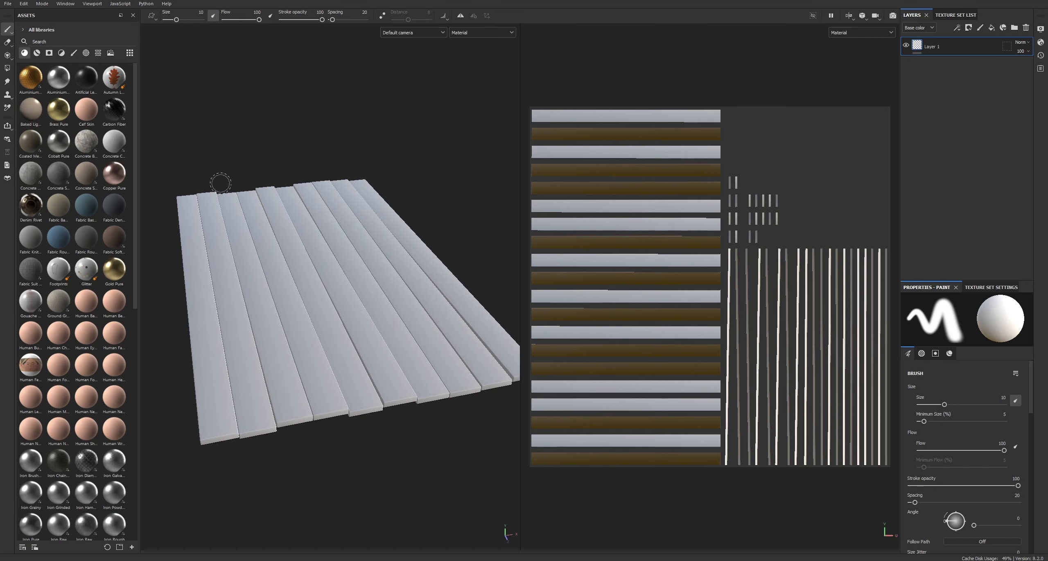
Step: Start importing resources and browse to the GSG_MC015_A024_HickoryLargeS1 folder using its path copied from the file explorer
click(12, 5)
click(64, 99)
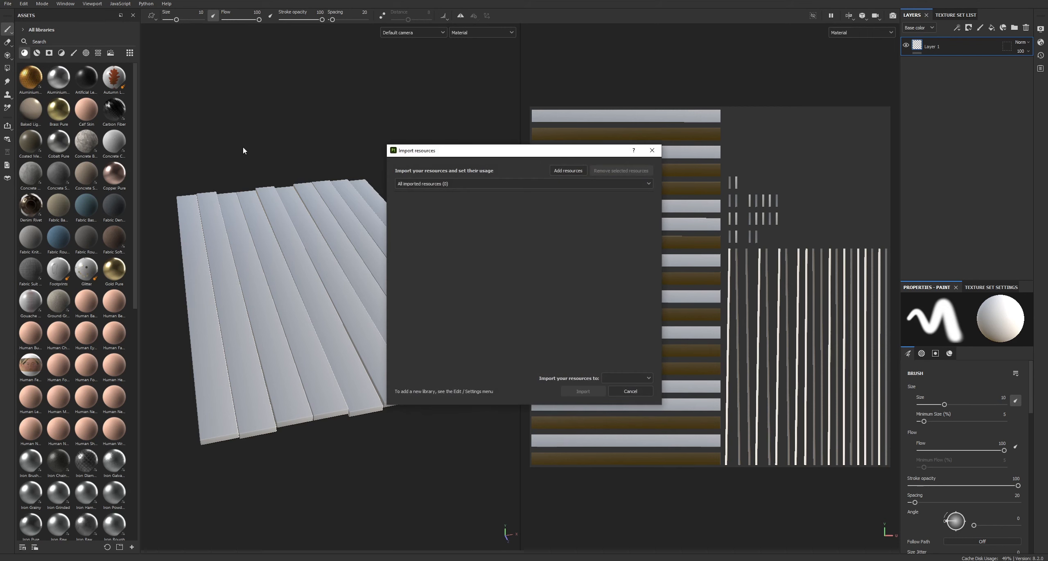
click(565, 171)
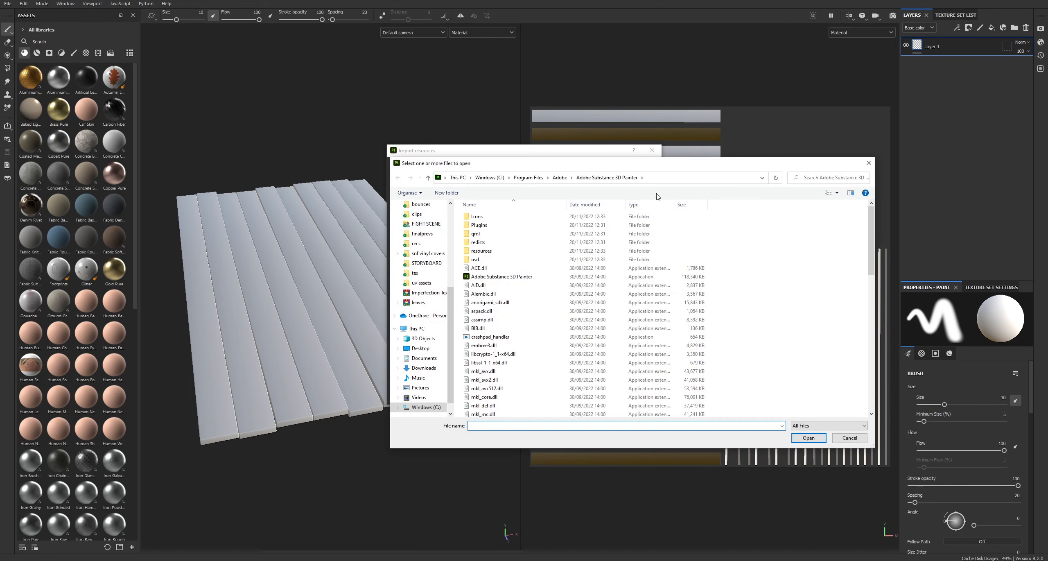
mouse_move(645, 549)
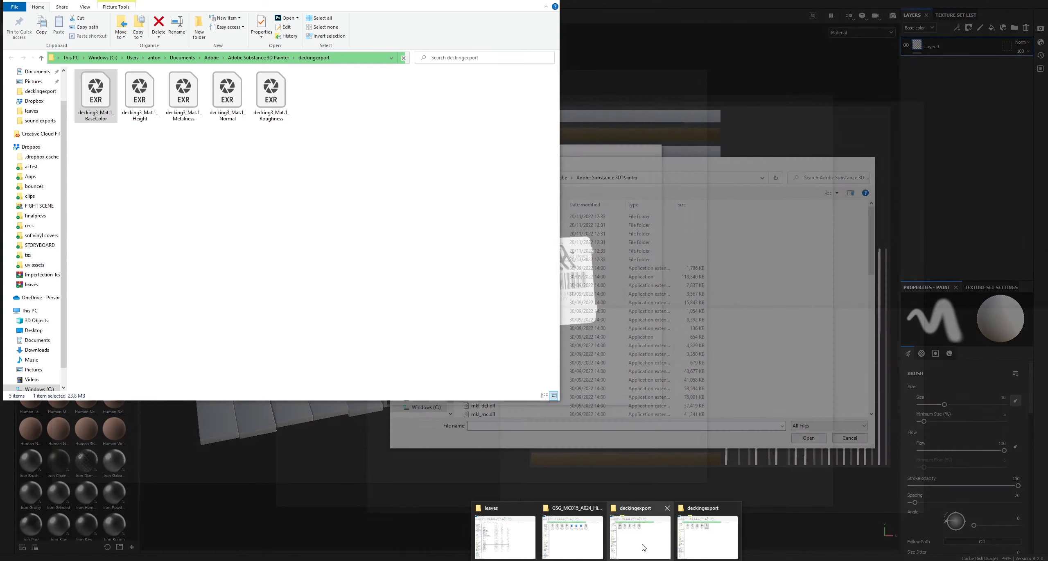
mouse_move(714, 549)
click(572, 536)
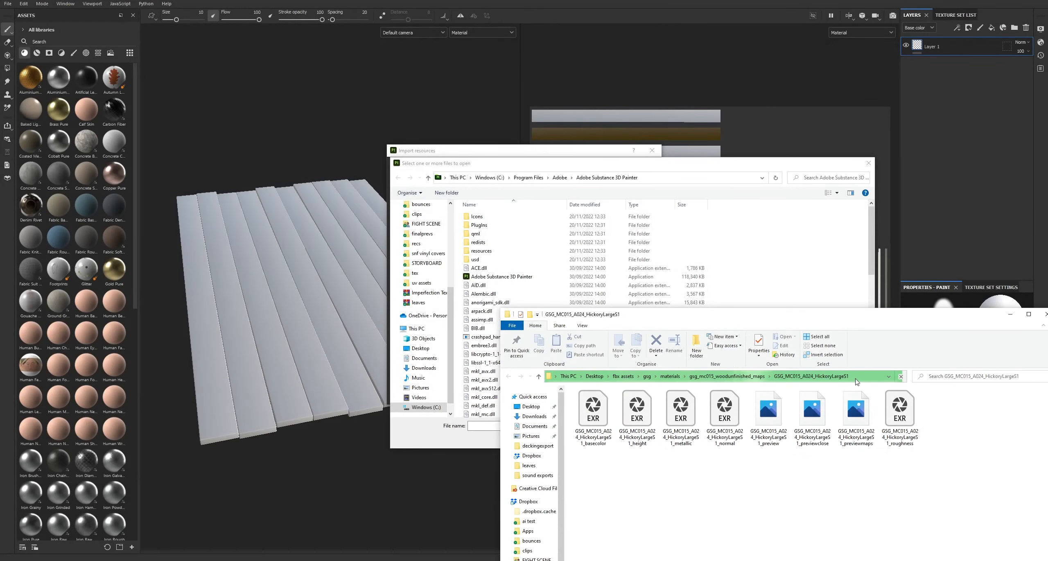
click(856, 376)
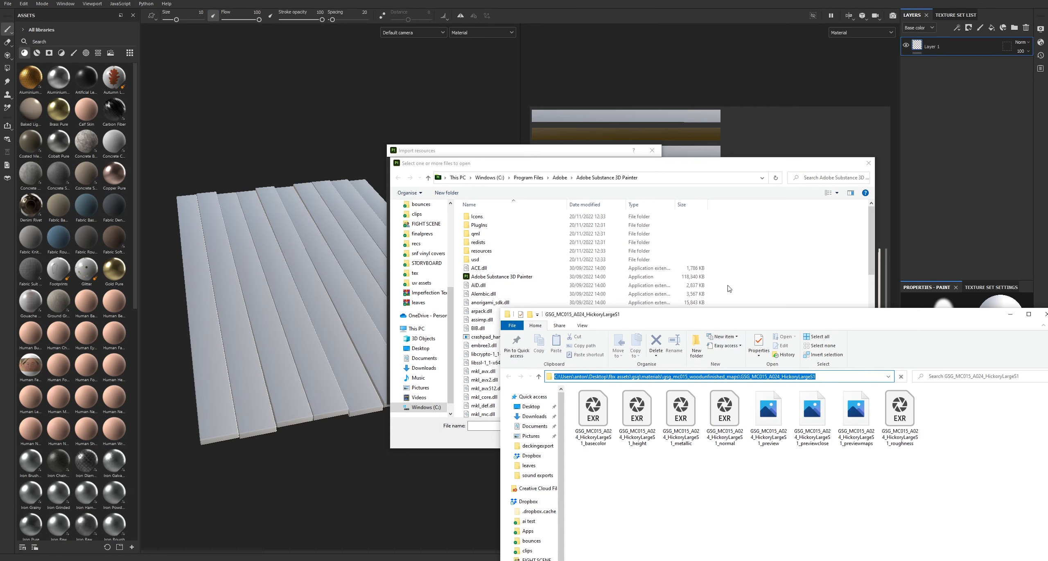
click(680, 168)
click(652, 180)
key(ctrl+v)
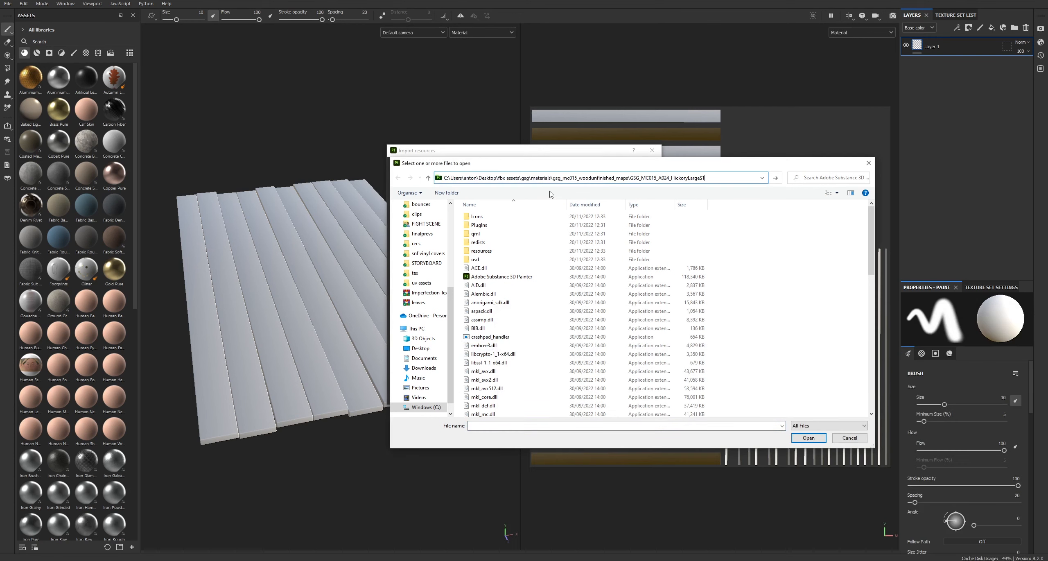
key(Return)
Step: Add the basecolor, height, metallic, normal and roughness EXR maps of HickoryLargeS1 to the import list
drag(648, 286, 477, 221)
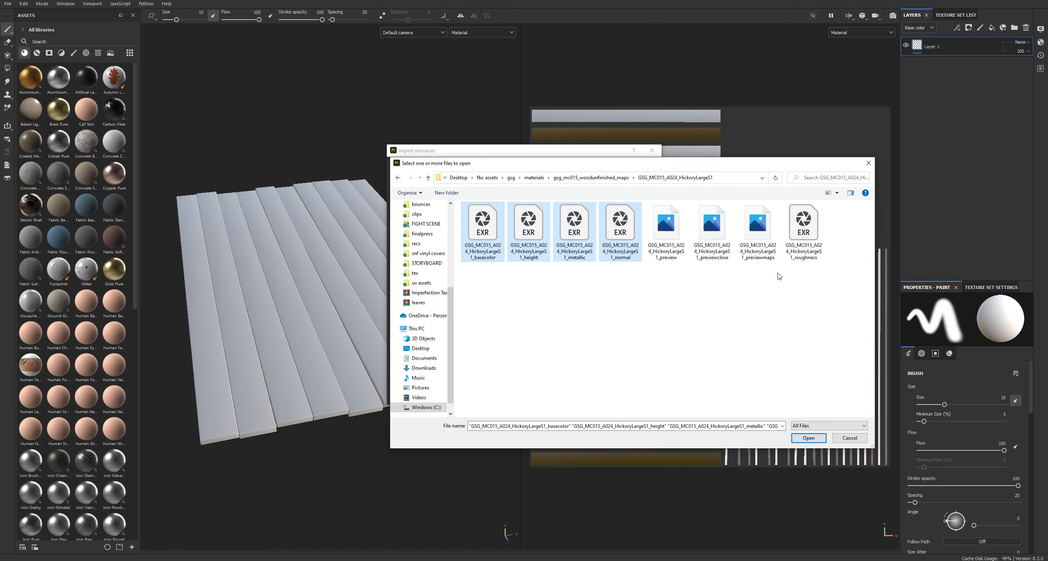
ctrl+click(807, 240)
click(808, 438)
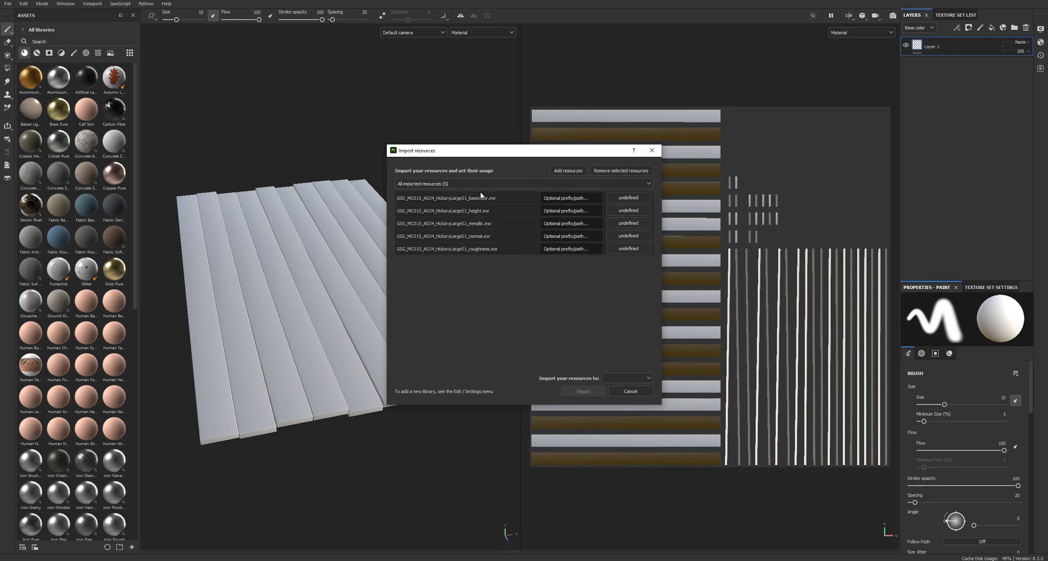
Step: Set the usage of all five maps to texture and import them into the library 'your_assets'
click(629, 198)
click(614, 380)
click(626, 406)
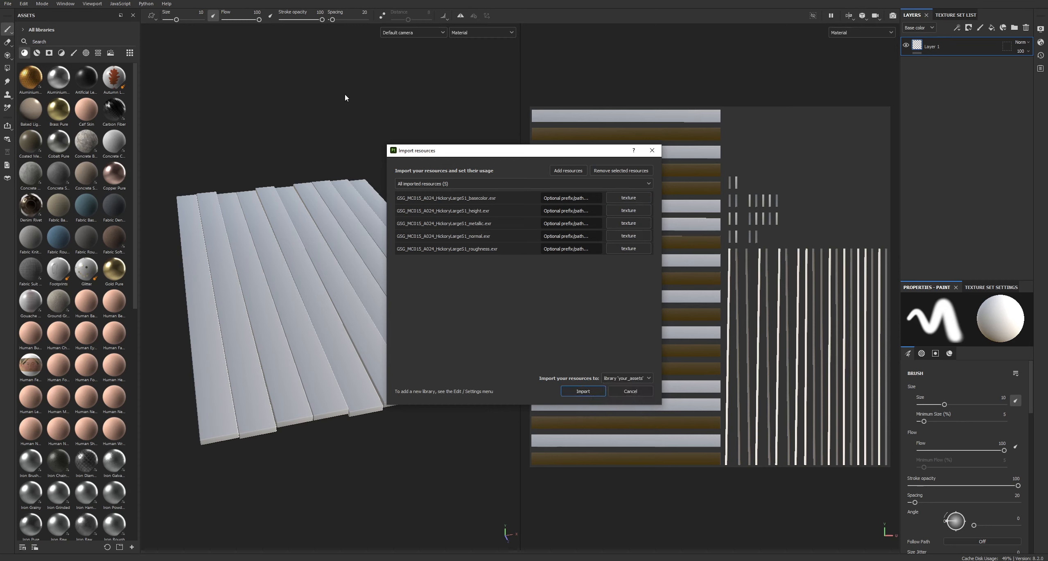
click(591, 393)
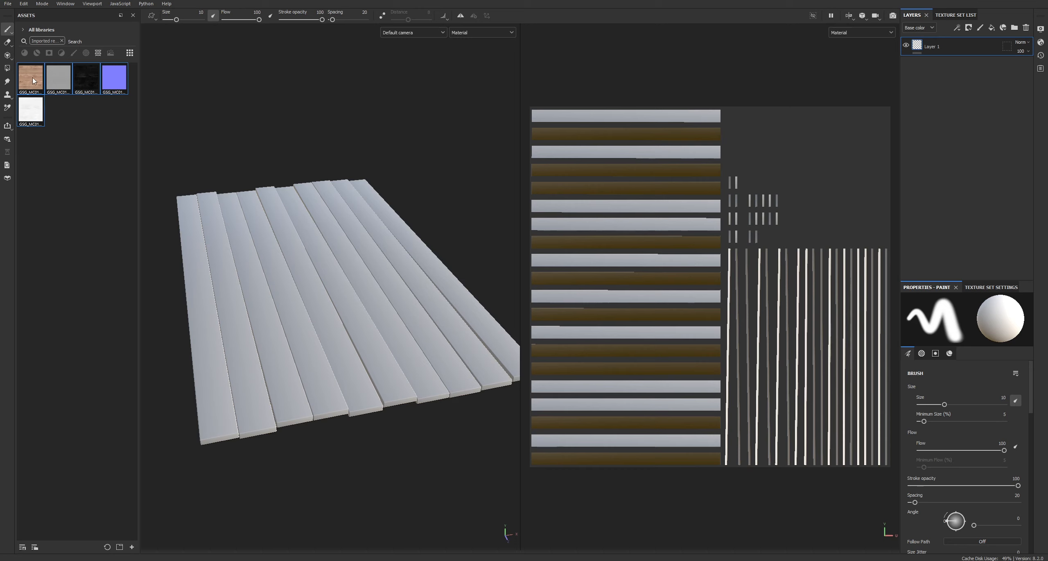
Step: Apply the hickory basecolor map to the planks as a fill layer with UV projection
drag(34, 80, 317, 279)
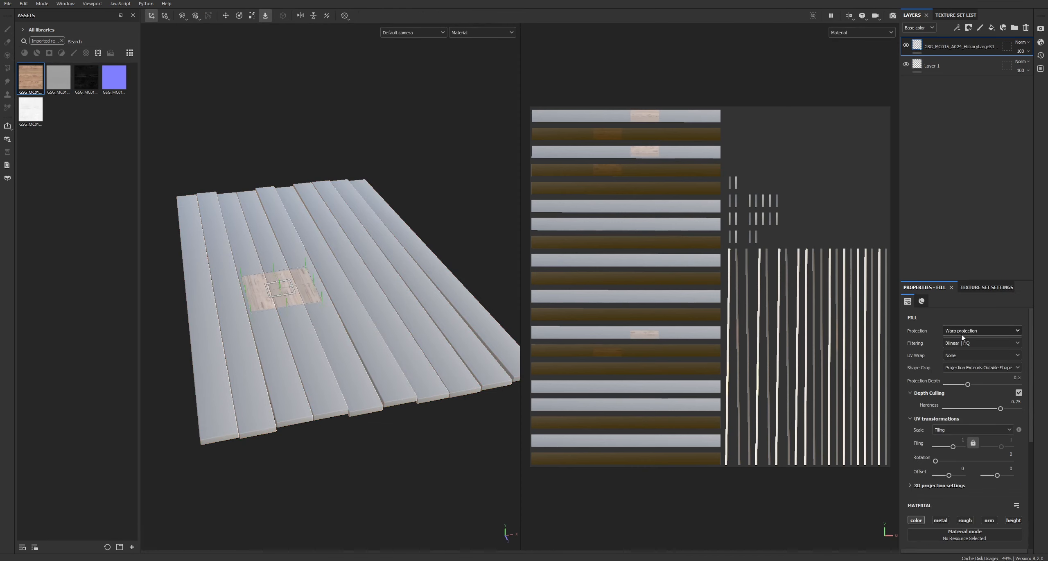
click(982, 330)
click(958, 349)
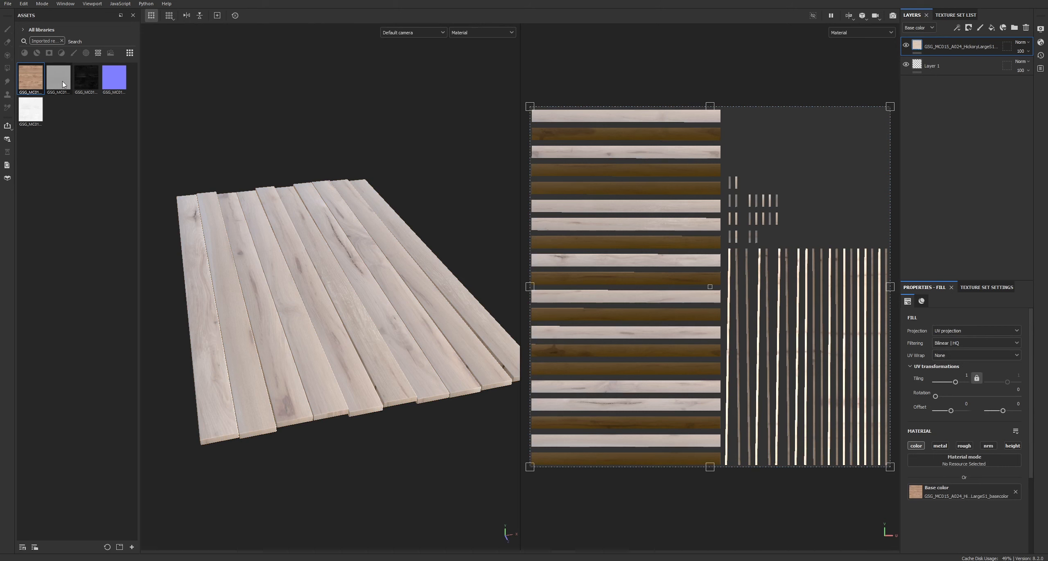
Step: Apply the hickory height map to the planks as a fill layer with UV projection
drag(62, 86, 315, 322)
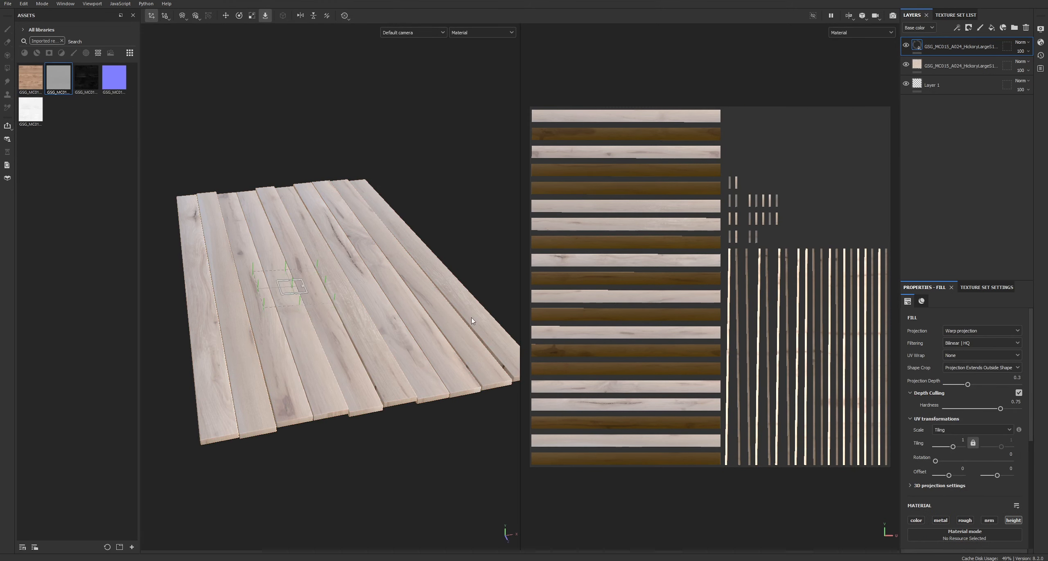
click(951, 332)
click(959, 350)
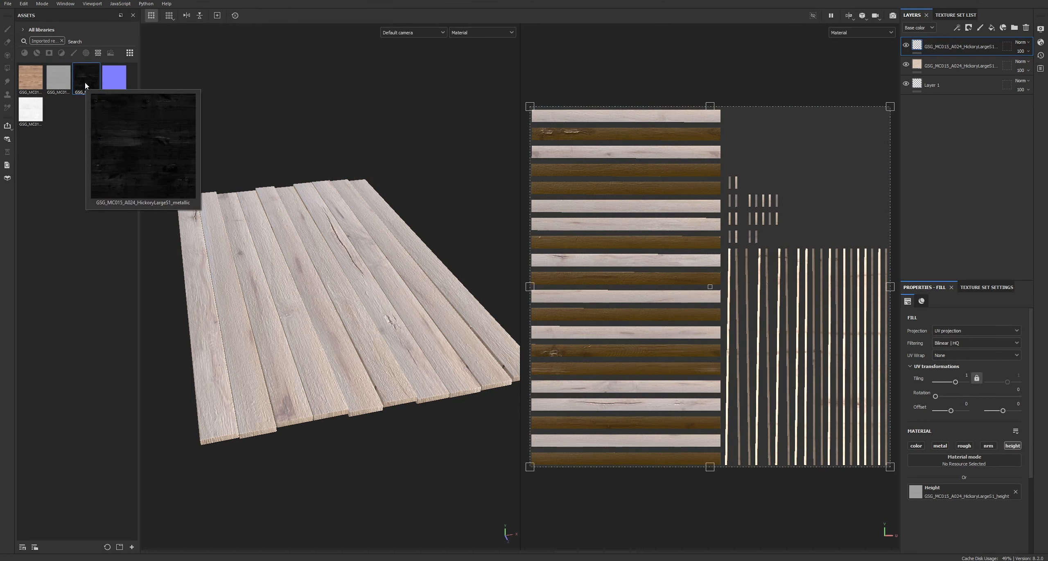
Step: Add the hickory metallic and normal maps to the planks as fill layers with UV projection
drag(86, 85, 308, 310)
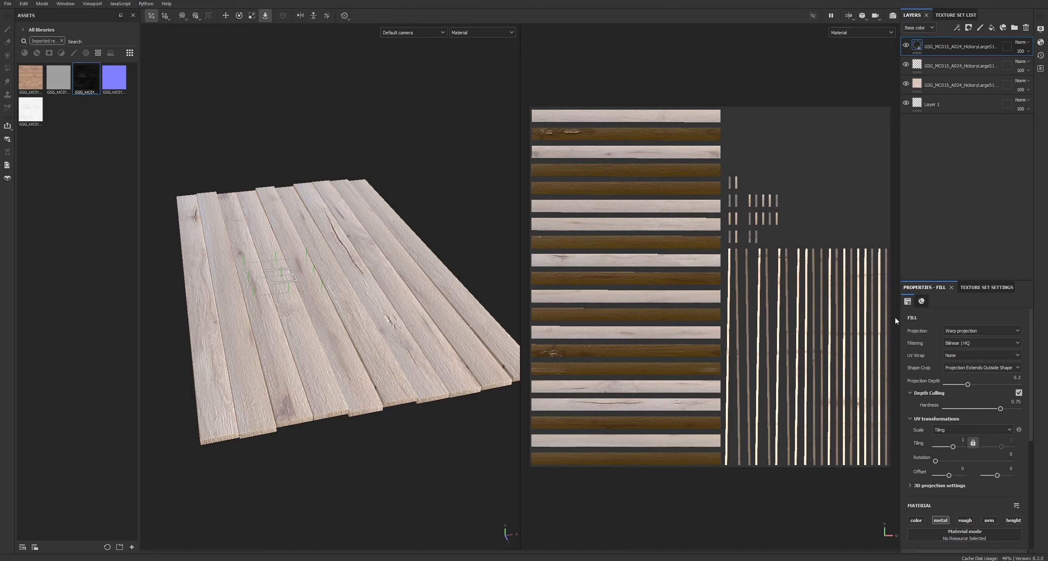
drag(114, 78, 338, 291)
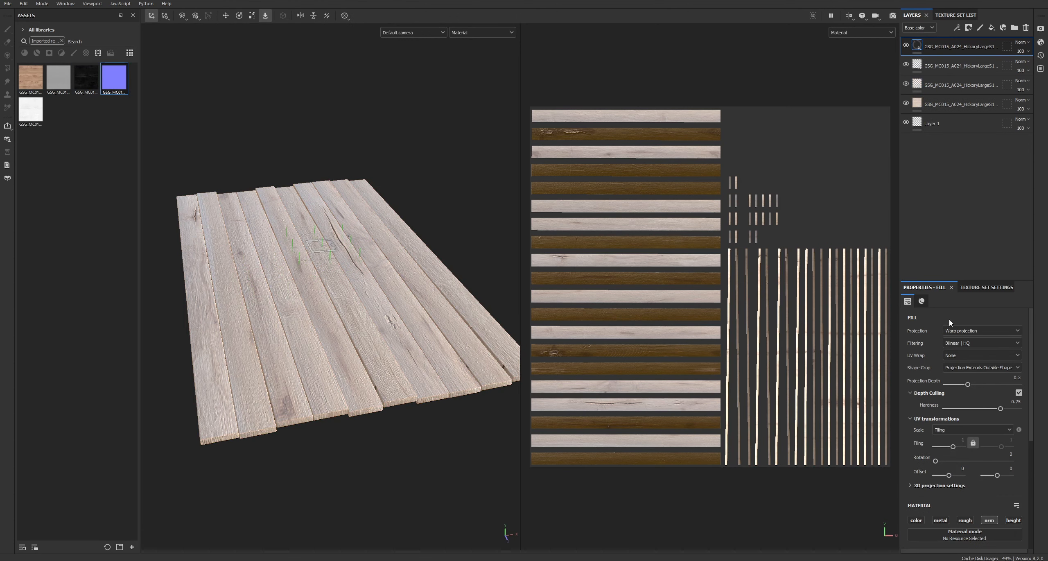
click(962, 331)
click(957, 350)
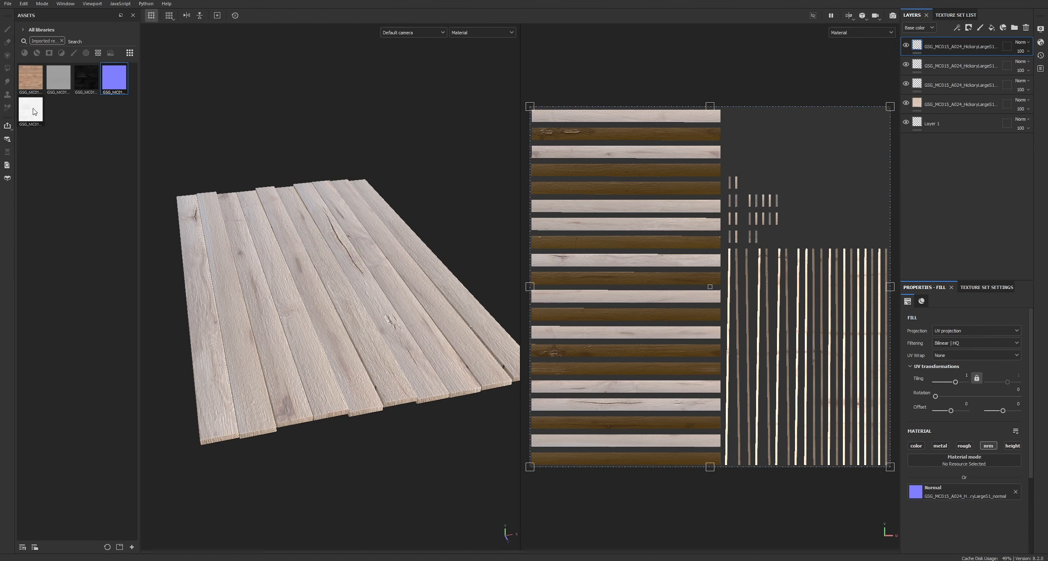
Step: Apply the hickory roughness map to the planks as a fill layer with UV projection
mouse_move(33, 111)
drag(33, 111, 262, 251)
click(280, 298)
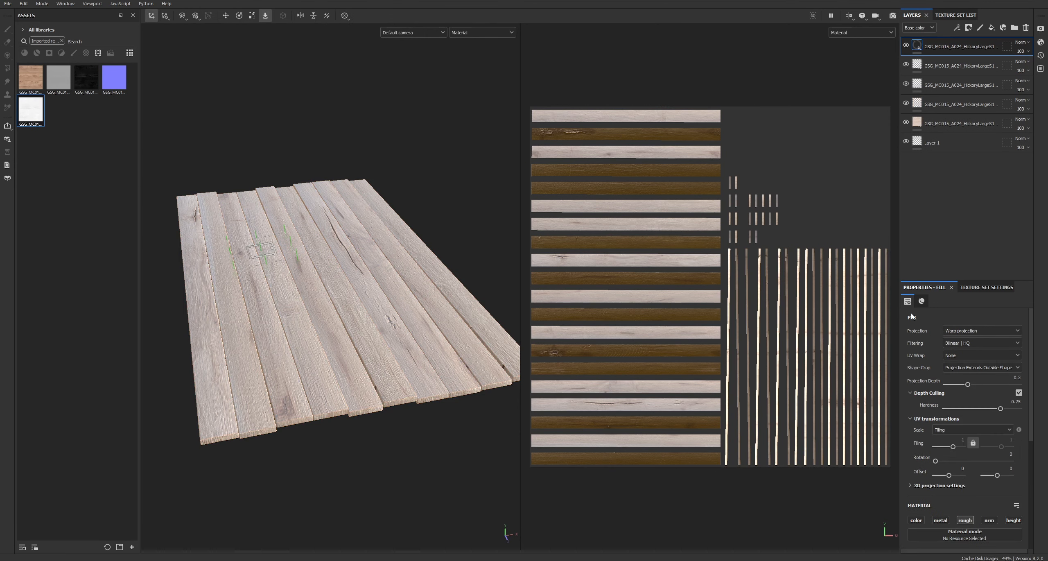
click(963, 332)
click(938, 342)
Step: Group the five hickory map layers into a folder and toggle its visibility off and on to compare
alt+drag(236, 291, 353, 296)
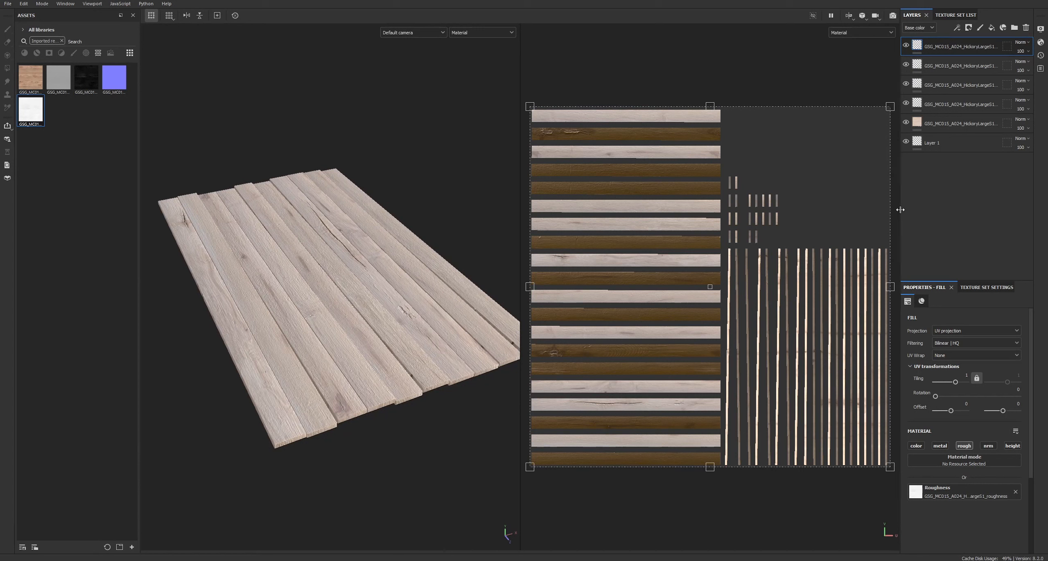
click(938, 124)
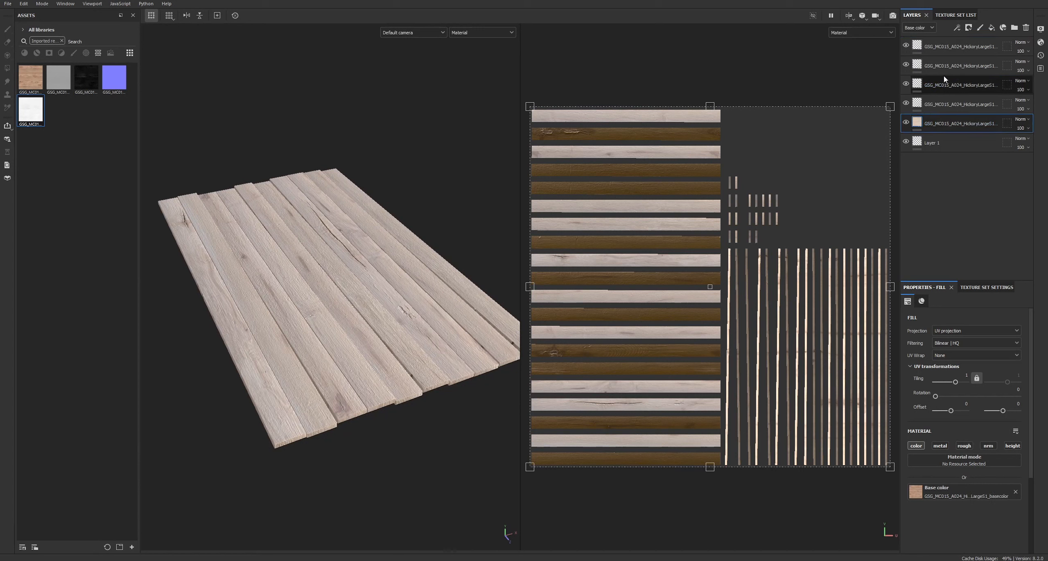
shift+click(941, 50)
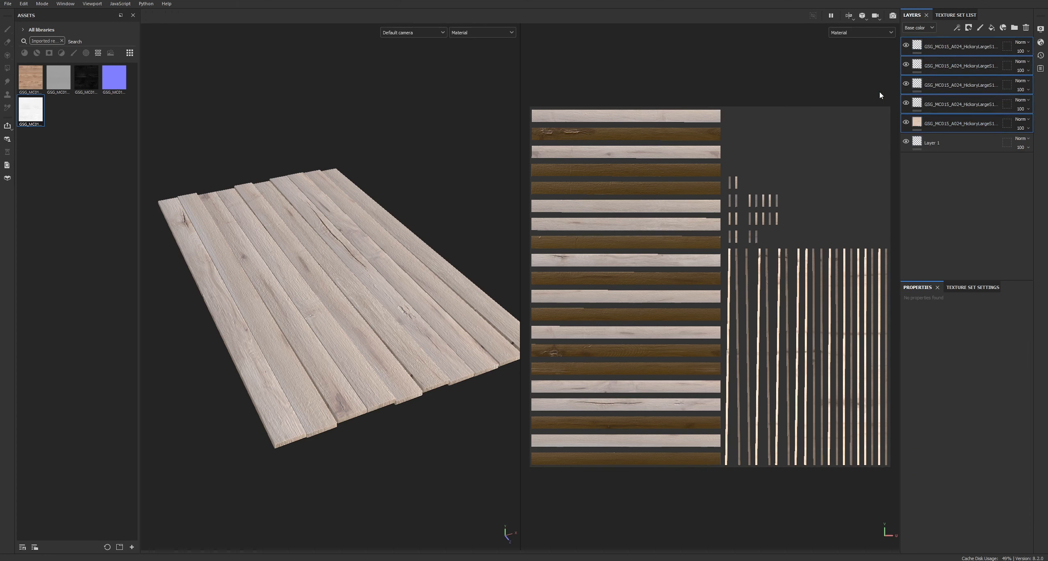
key(ctrl+g)
click(906, 45)
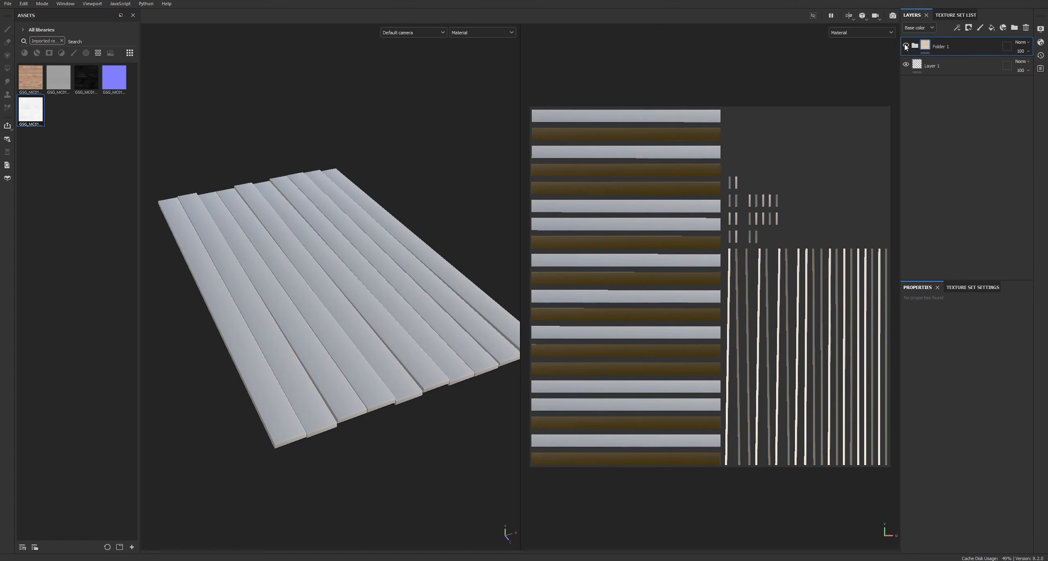
click(907, 45)
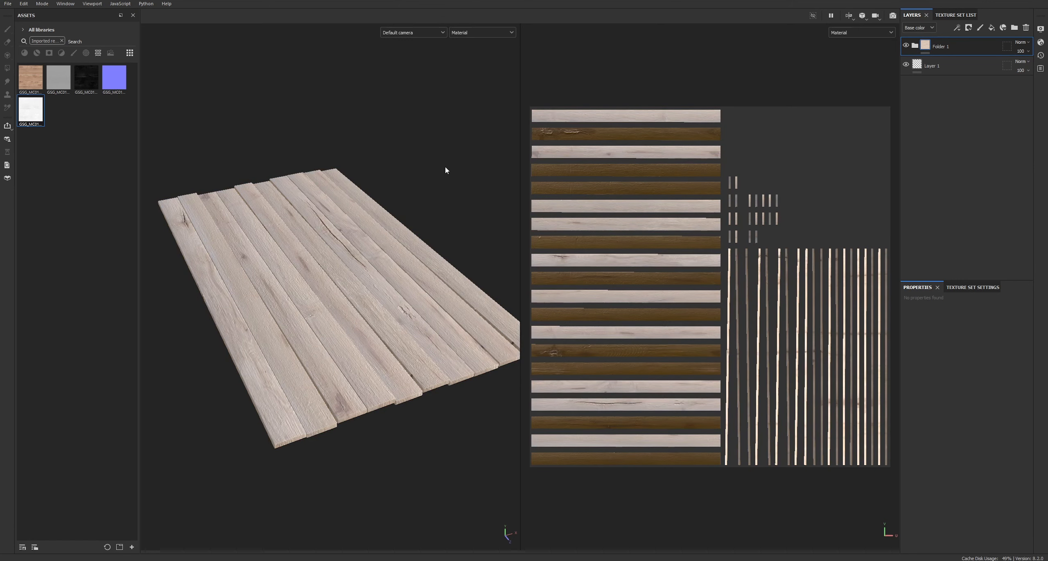
Step: Clear the imported-resources filter from the assets and check the wooden floor in the browser's living-room reference photo
click(61, 41)
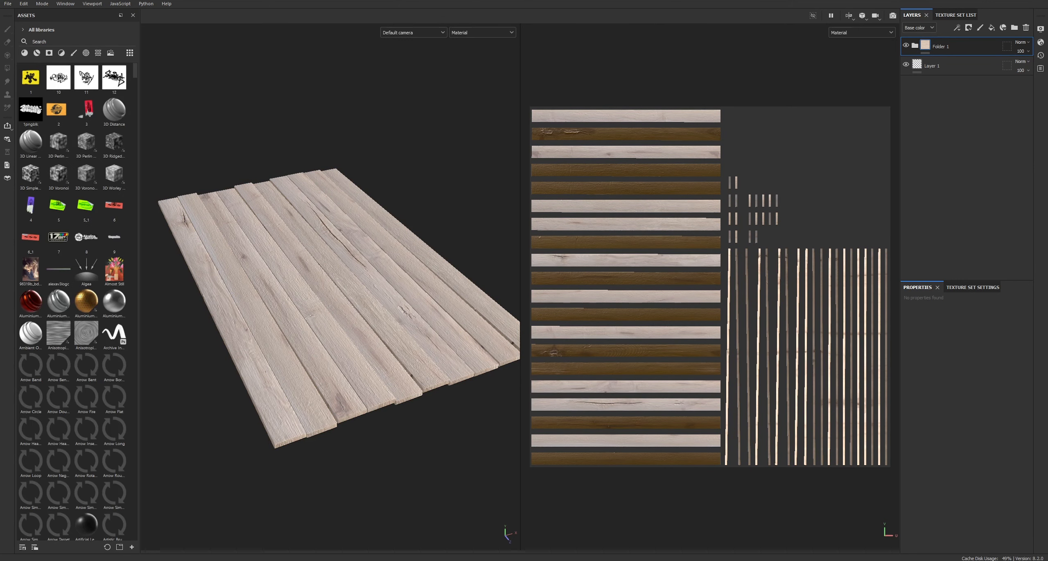
key(alt+Tab)
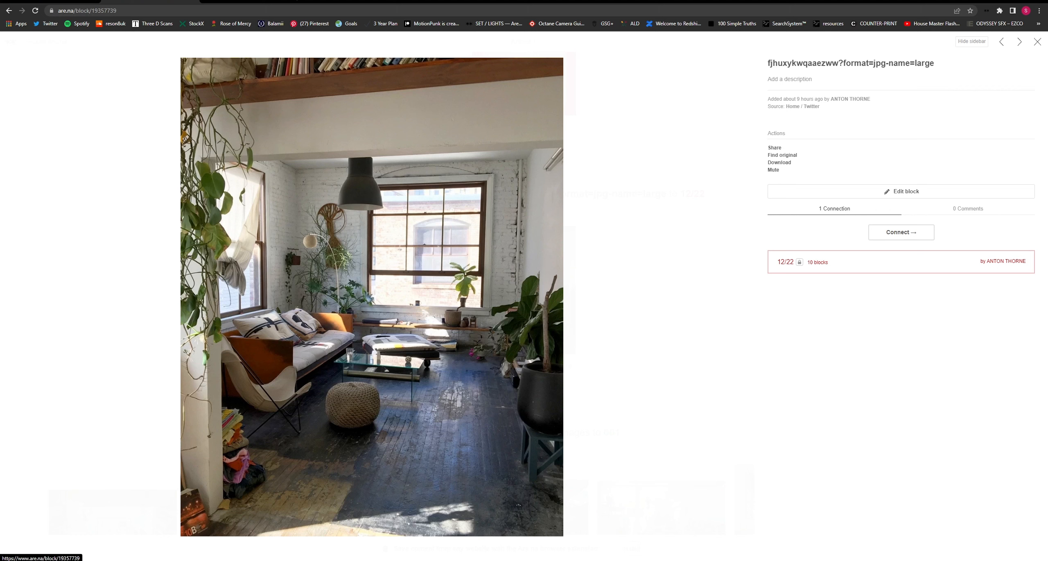
key(alt+Tab)
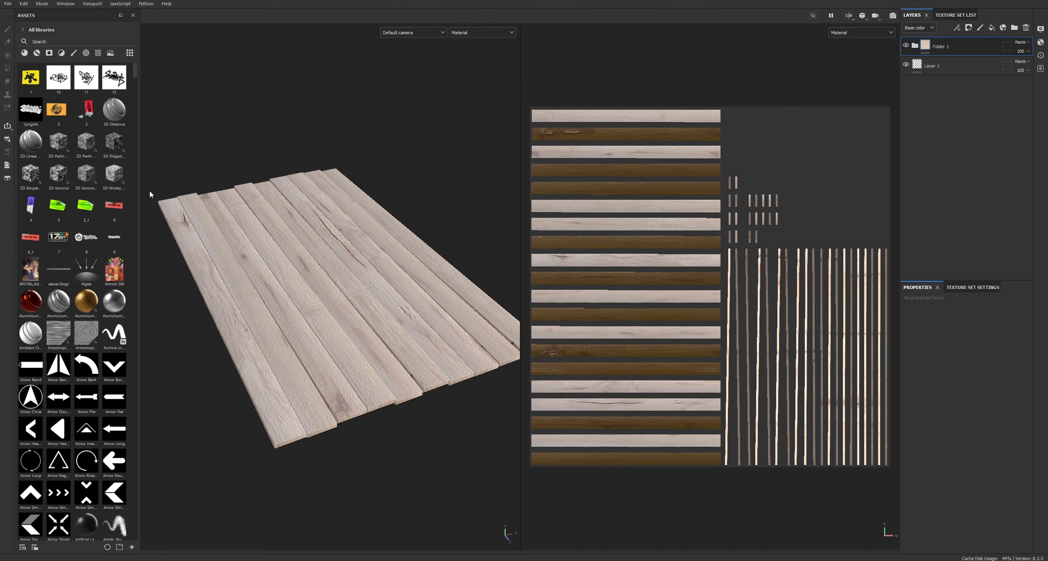
Step: Browse the base materials and the smart materials for a painted or worn finish for the planks
click(24, 52)
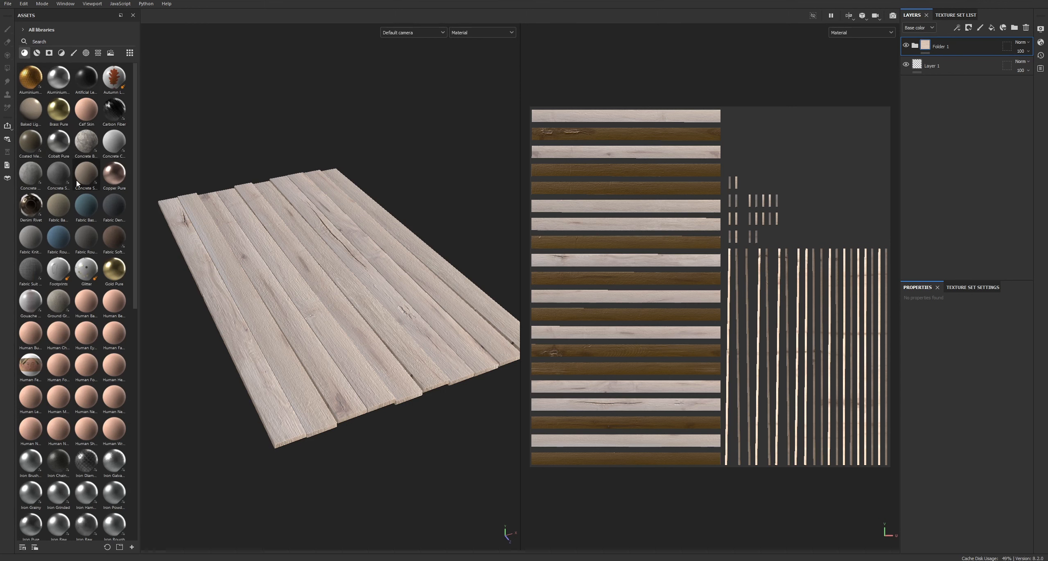
scroll(76, 183, down, 10)
scroll(62, 316, up, 10)
click(36, 54)
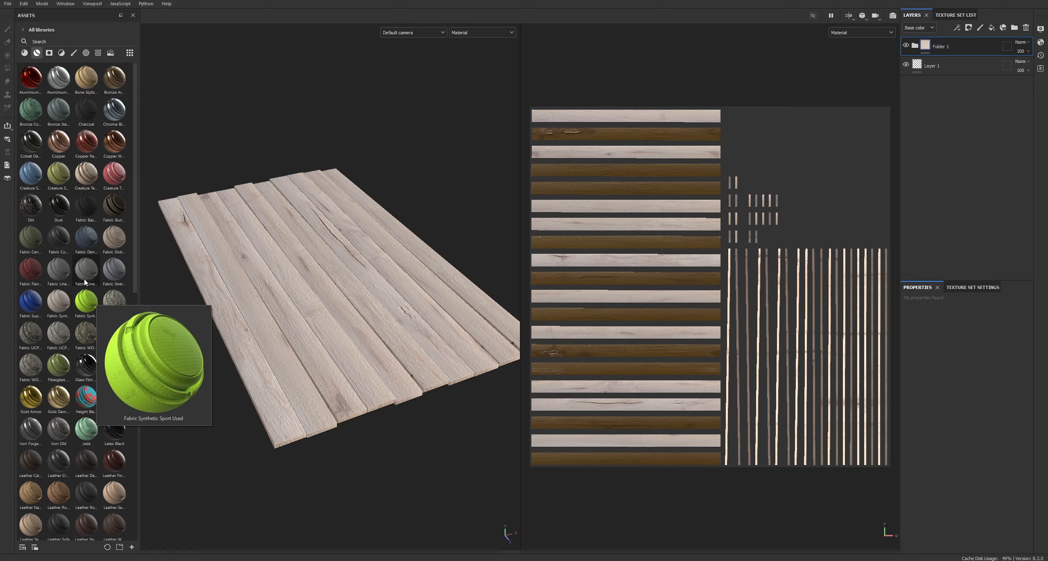
scroll(70, 289, down, 3)
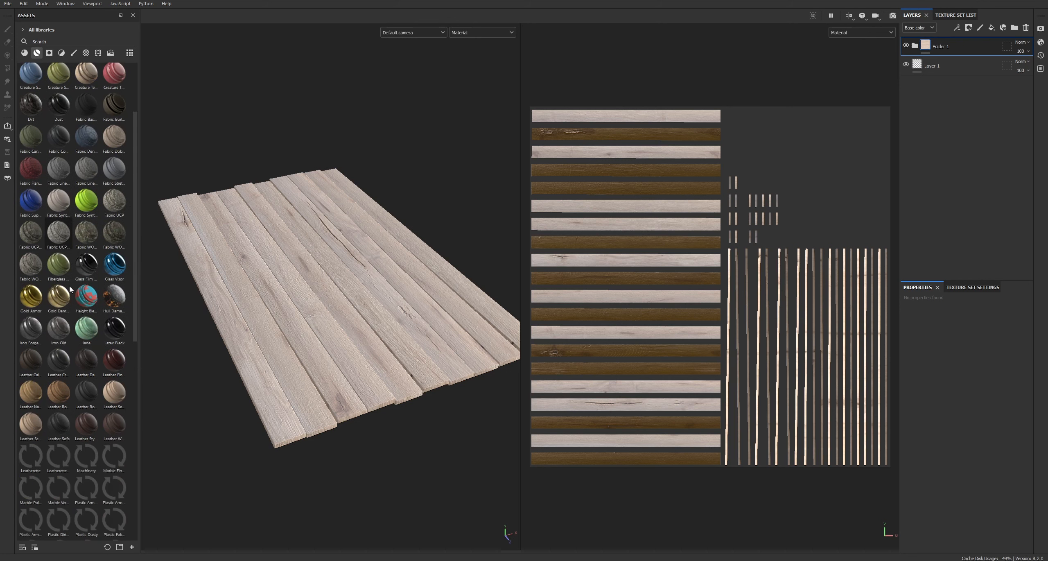
scroll(69, 289, down, 10)
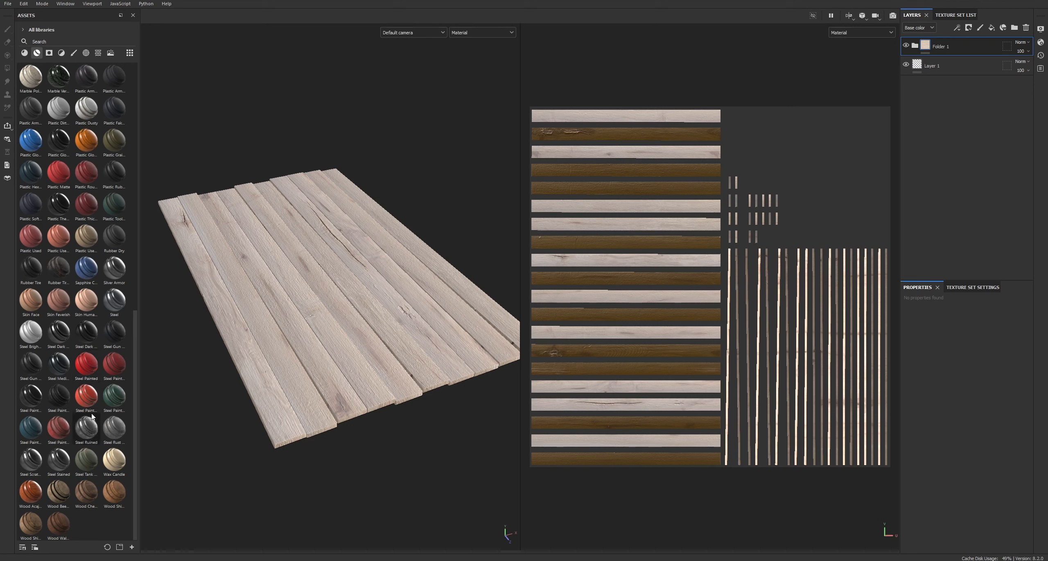
Step: Try the Steel Painted Scraped Dirty smart material on the planks, inspect it up close and undo it
drag(86, 405, 308, 354)
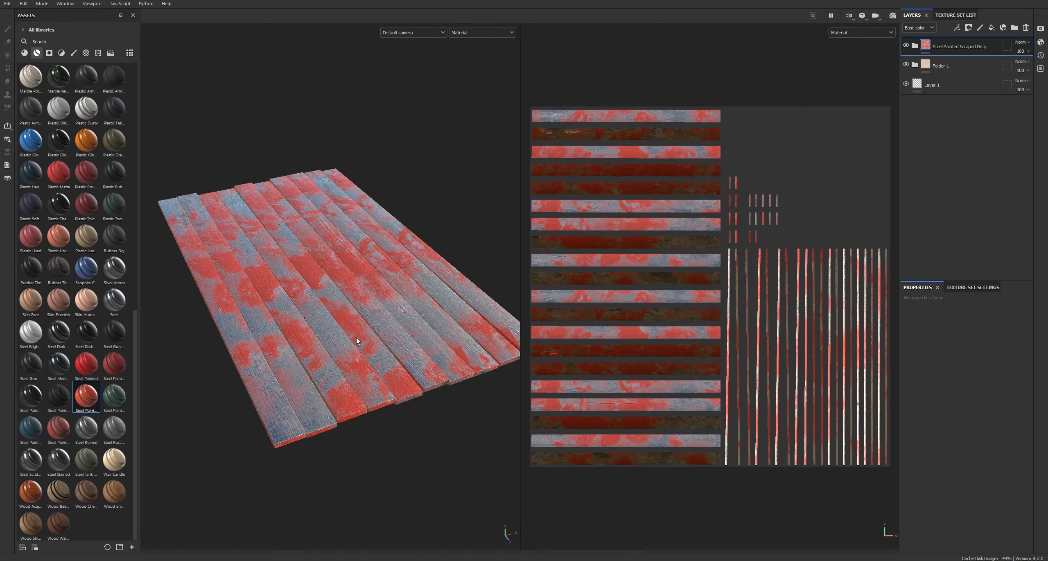
scroll(357, 341, up, 6)
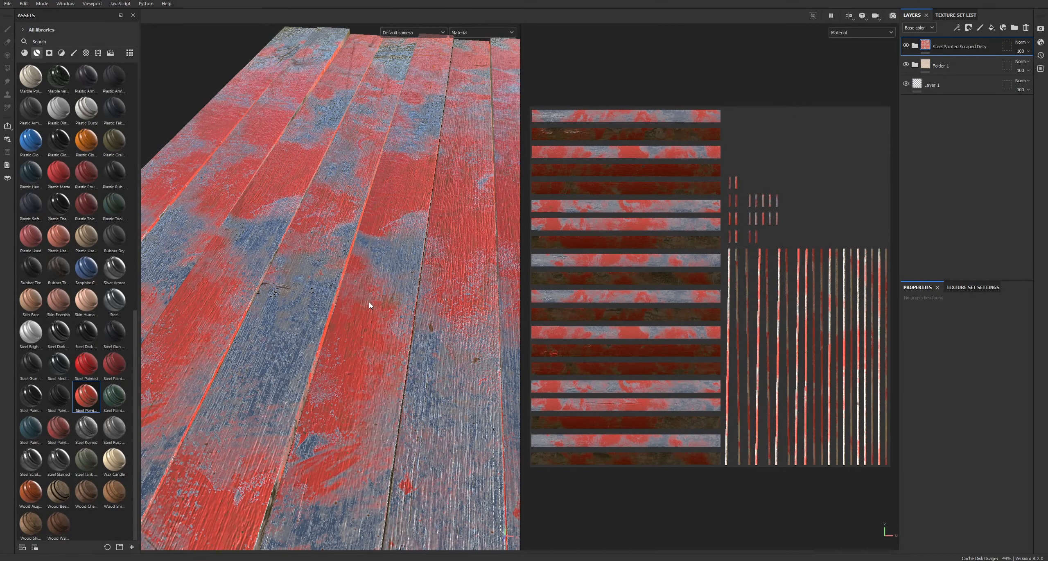
key(ctrl+z)
Step: Apply the Rubber Tire Dirty smart material over the hickory planks
alt+drag(332, 322, 401, 306)
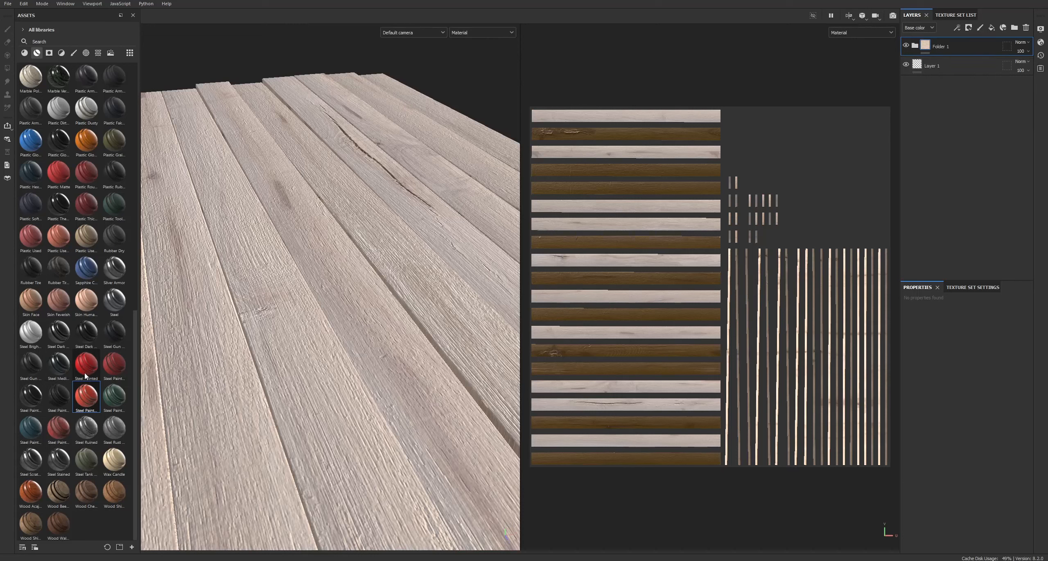
mouse_move(85, 374)
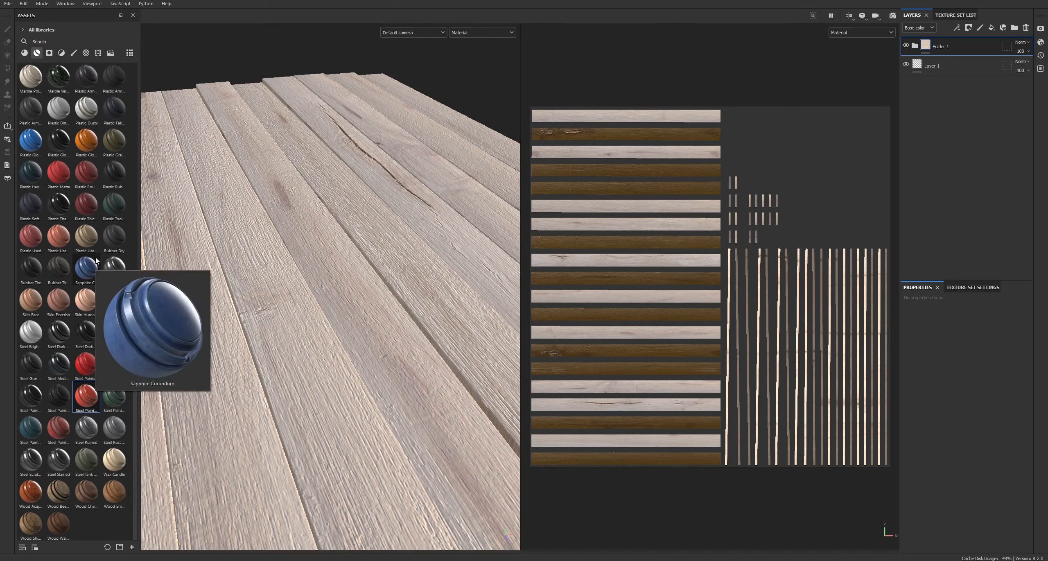
mouse_move(57, 272)
drag(57, 271, 316, 295)
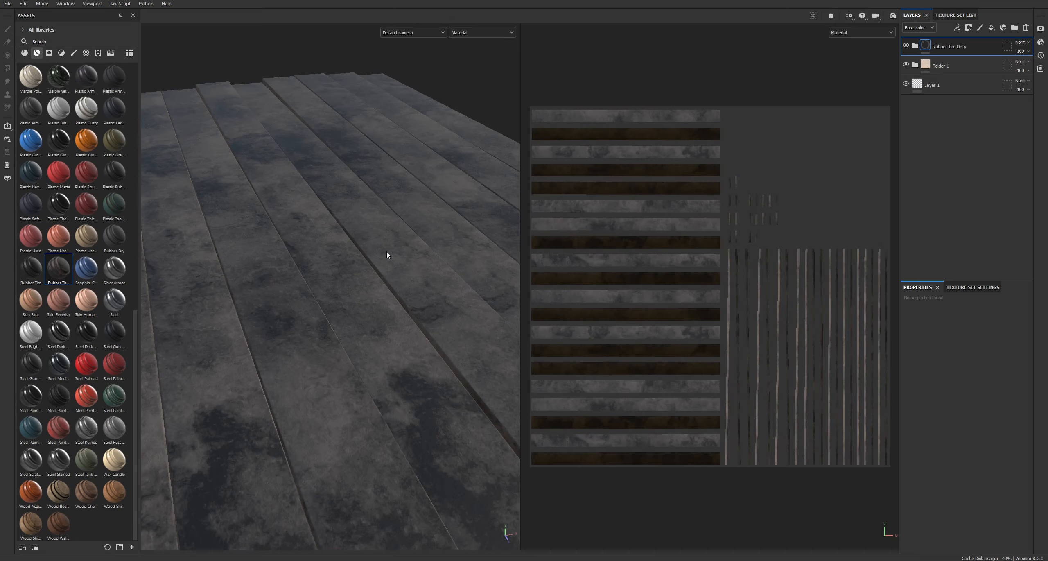
Step: Inspect the Rubber Tire Dirty smart material on the planks and undo it
alt+right_drag(388, 255, 362, 283)
alt+drag(363, 283, 377, 259)
key(ctrl+z)
alt+right_drag(377, 259, 362, 251)
alt+drag(363, 252, 376, 246)
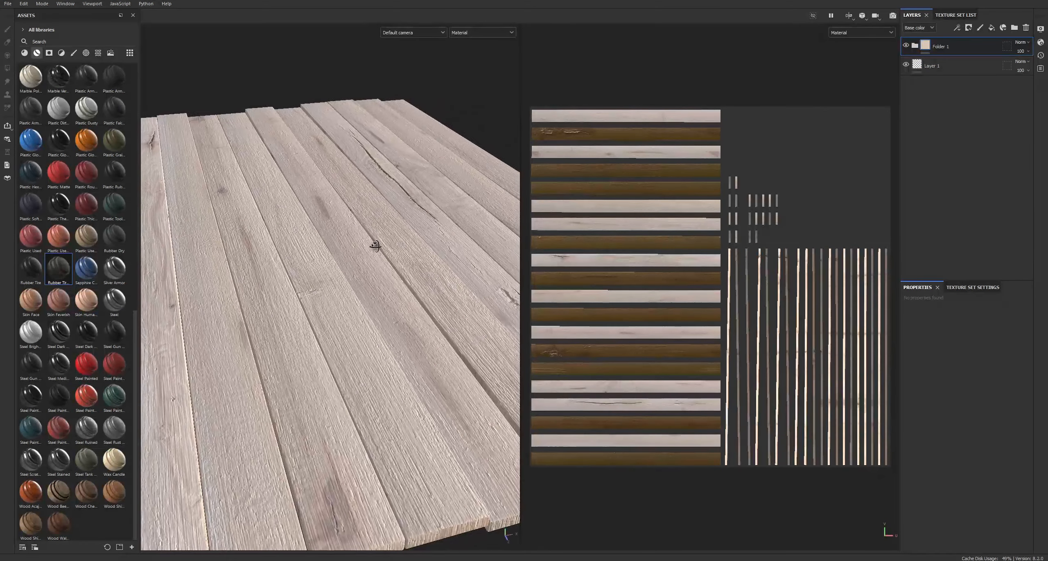
Step: Browse the smart materials, try the Dirt smart material over the hickory planks and undo it
scroll(82, 336, up, 8)
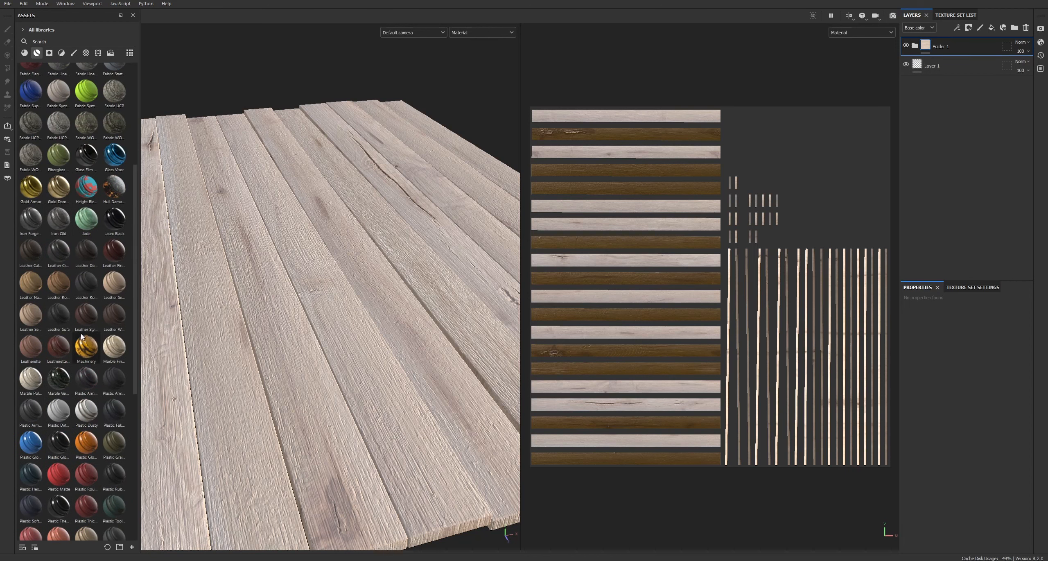
scroll(50, 246, up, 6)
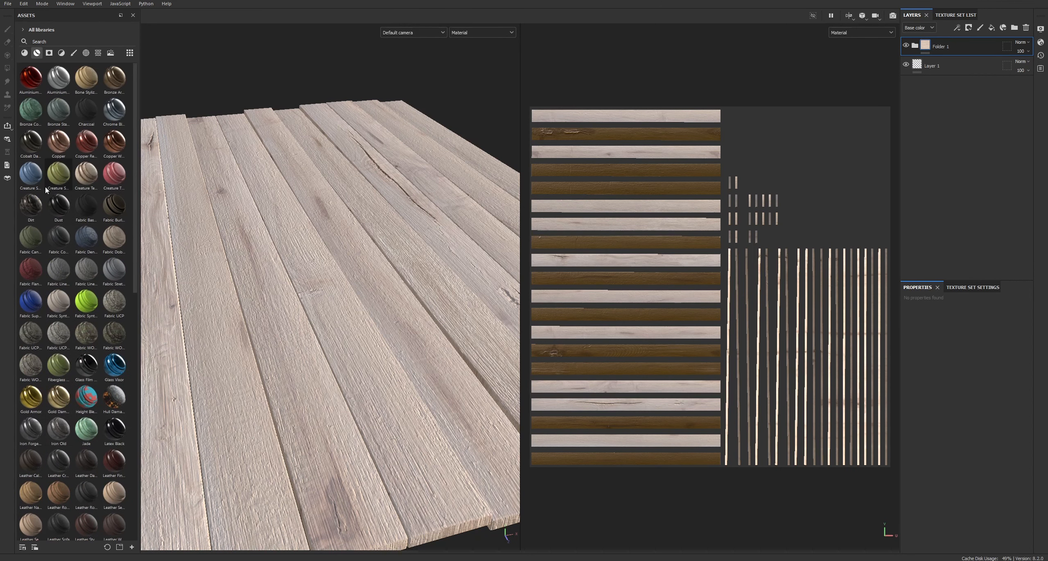
drag(40, 214, 354, 288)
scroll(352, 272, down, 5)
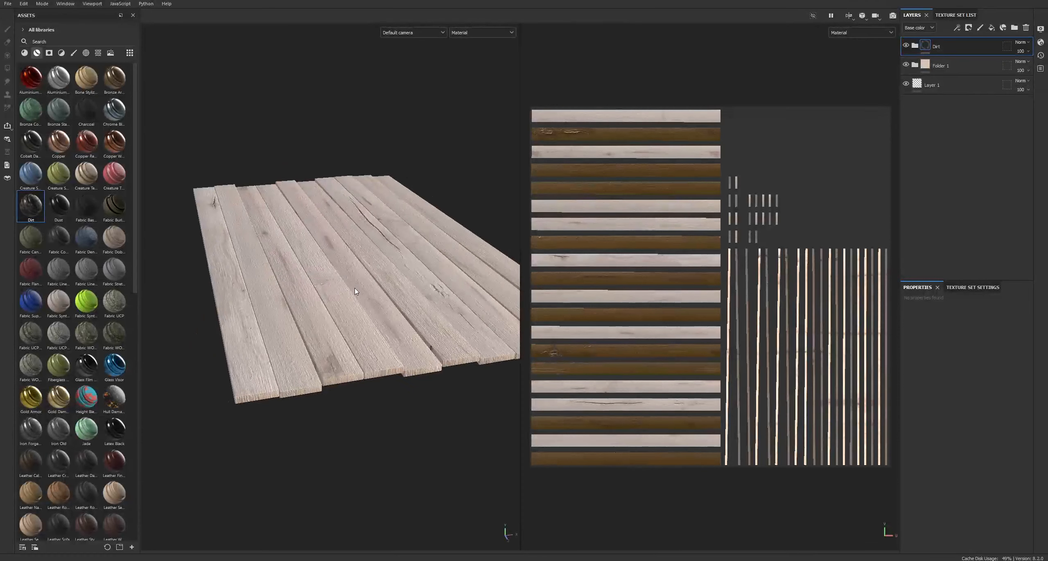
key(ctrl+z)
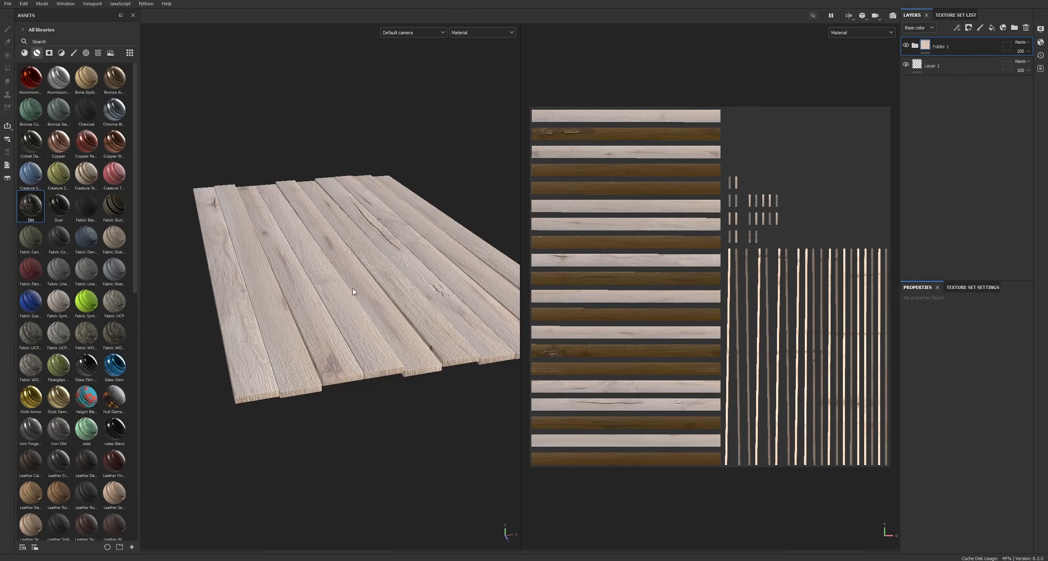
scroll(82, 278, down, 3)
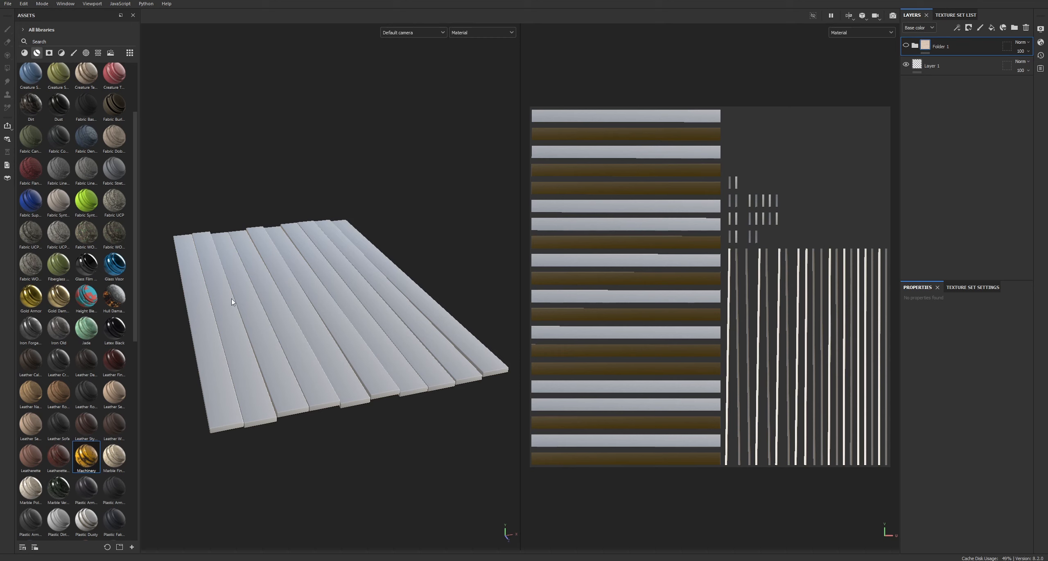
Step: Choose a new bake output size and bake the normal, world space normal, ID, ambient occlusion, curvature, position and thickness maps for the Mat texture set
click(42, 4)
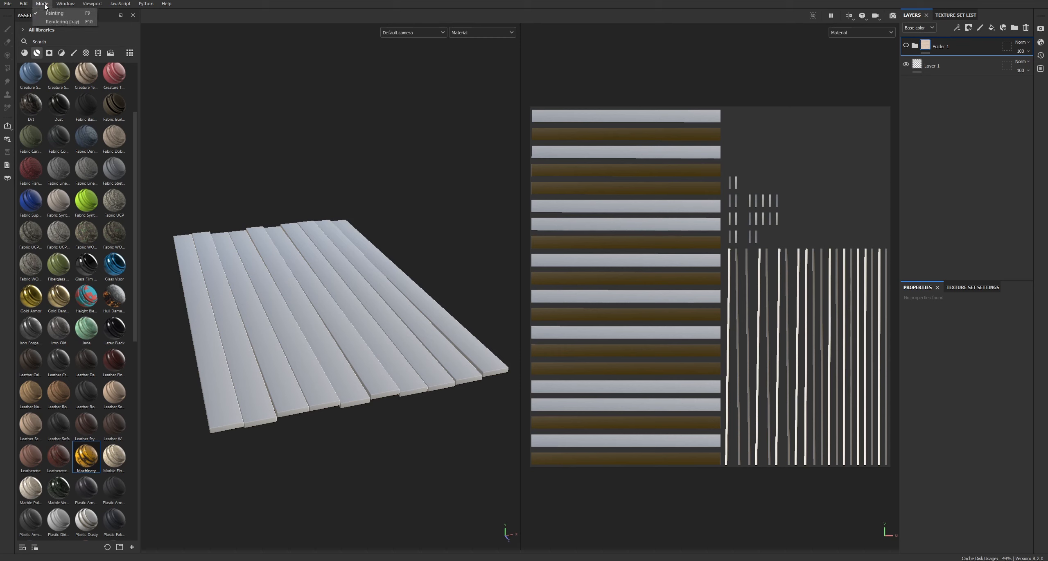
mouse_move(26, 4)
click(41, 56)
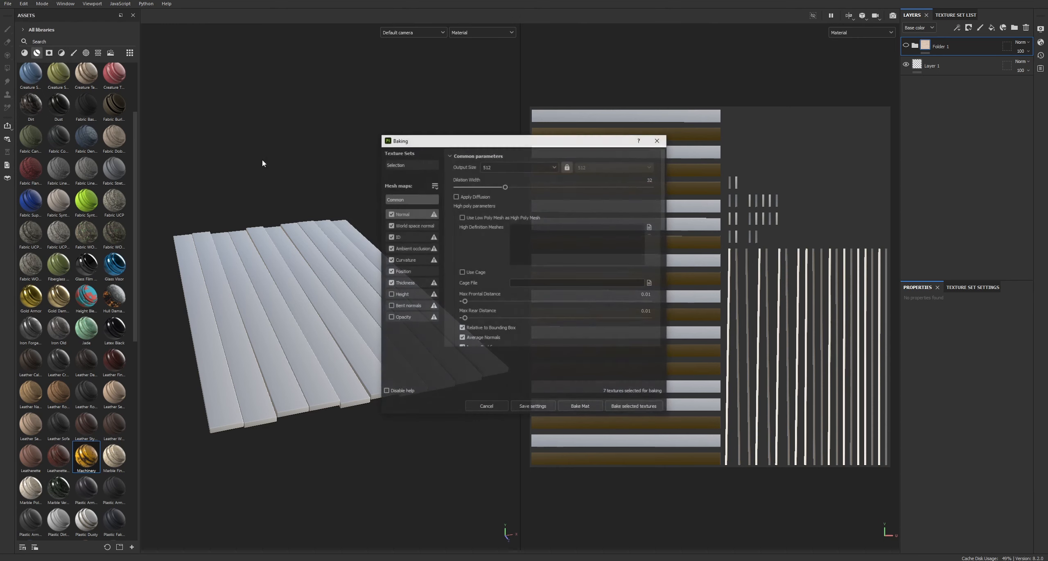
click(502, 167)
click(490, 222)
click(581, 407)
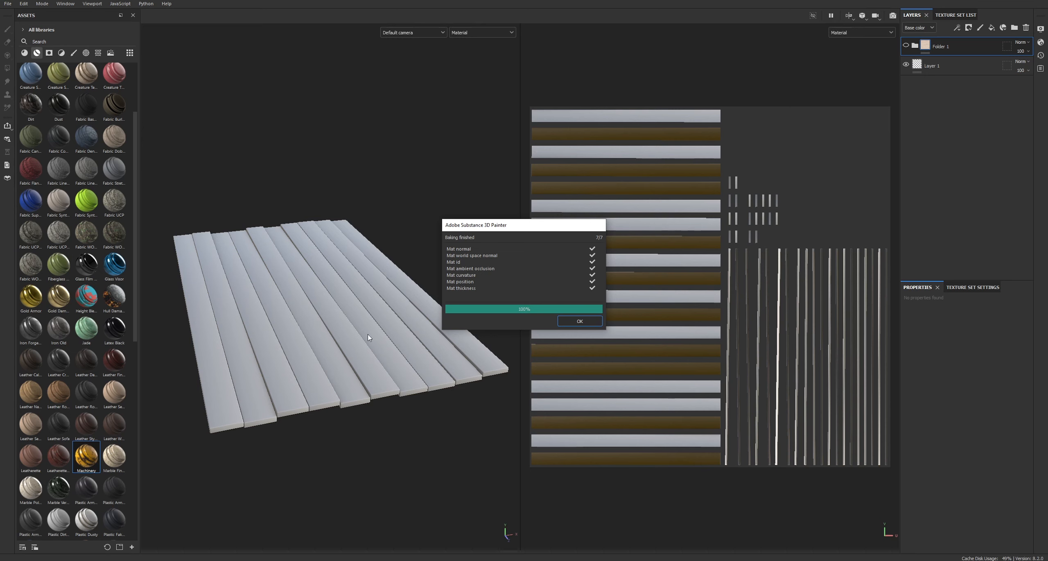
click(568, 323)
Step: Keep the hickory Folder 1 hidden and apply the Machinery smart material to the planks
scroll(61, 327, down, 5)
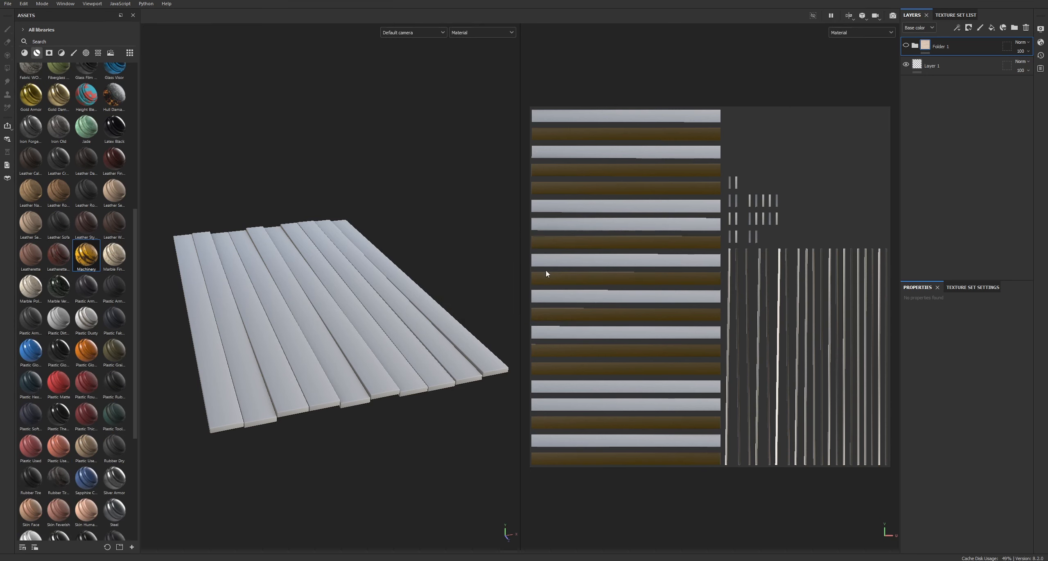
click(906, 46)
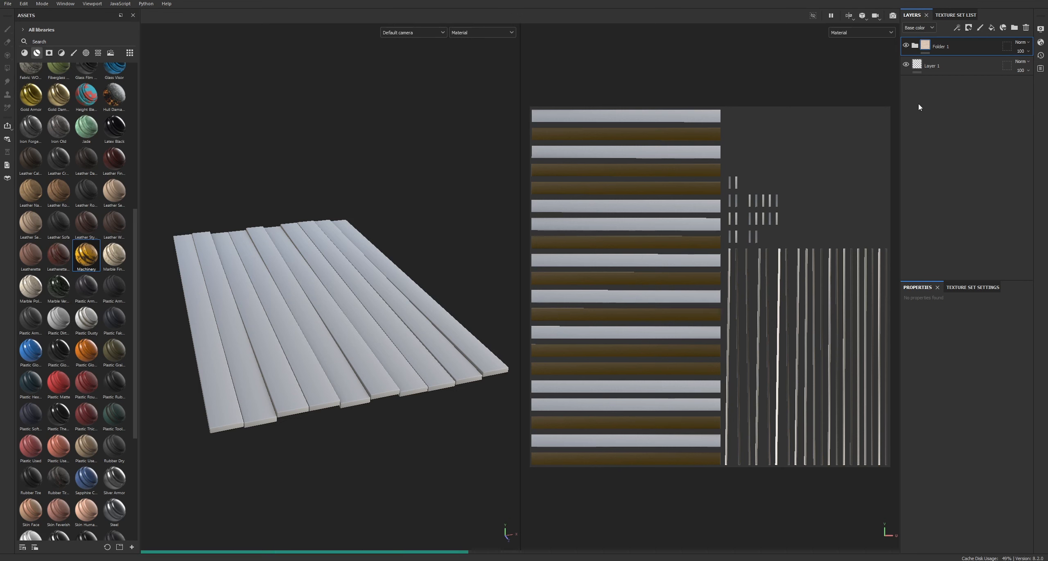
click(914, 46)
click(914, 47)
click(906, 45)
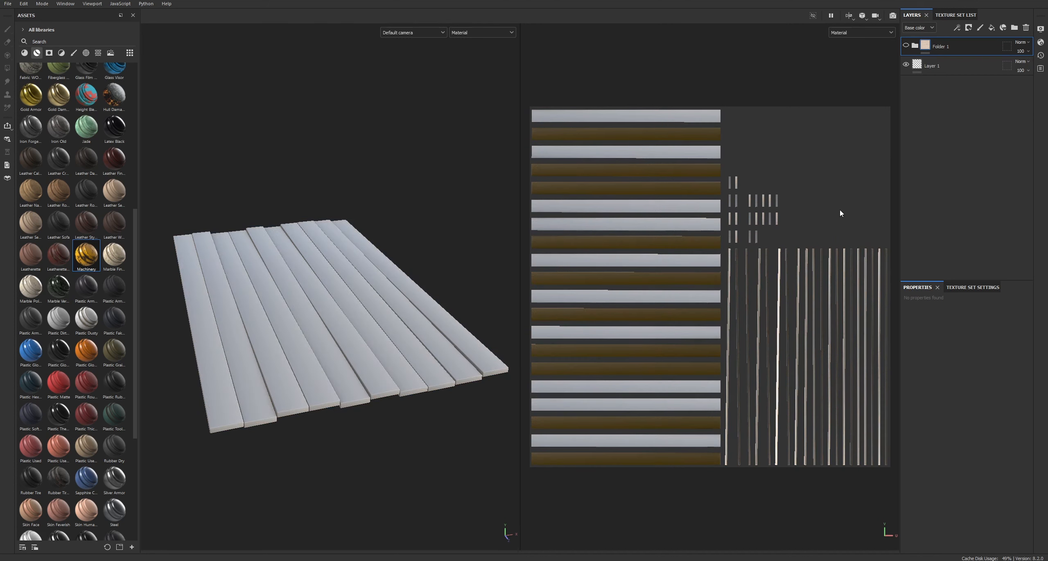
drag(86, 254, 293, 308)
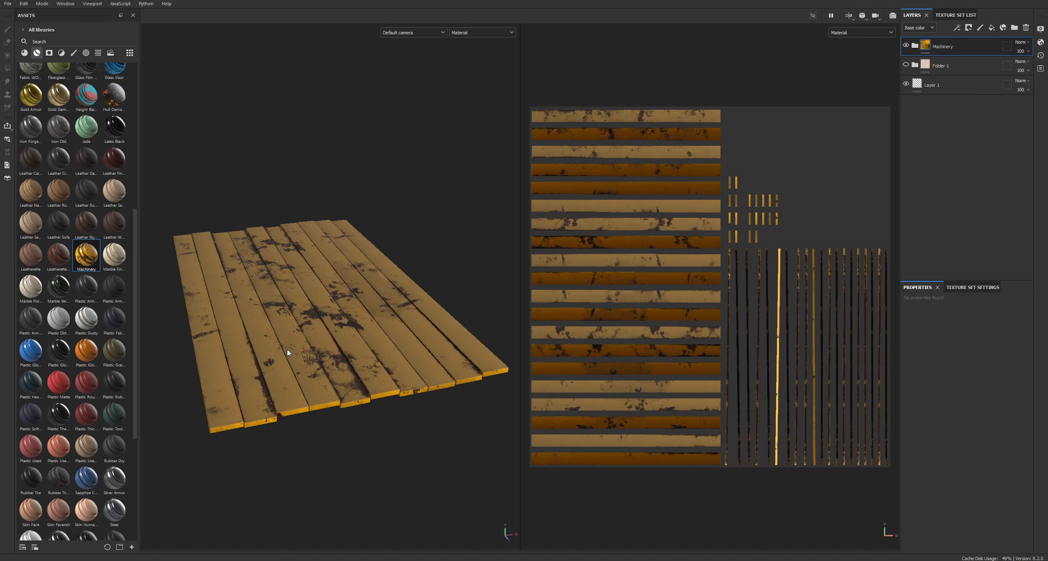
Step: Expand the Machinery group and hide its Metal Base layer to check the rust, dust and dirt on the planks
alt+drag(330, 326, 362, 343)
scroll(313, 339, up, 5)
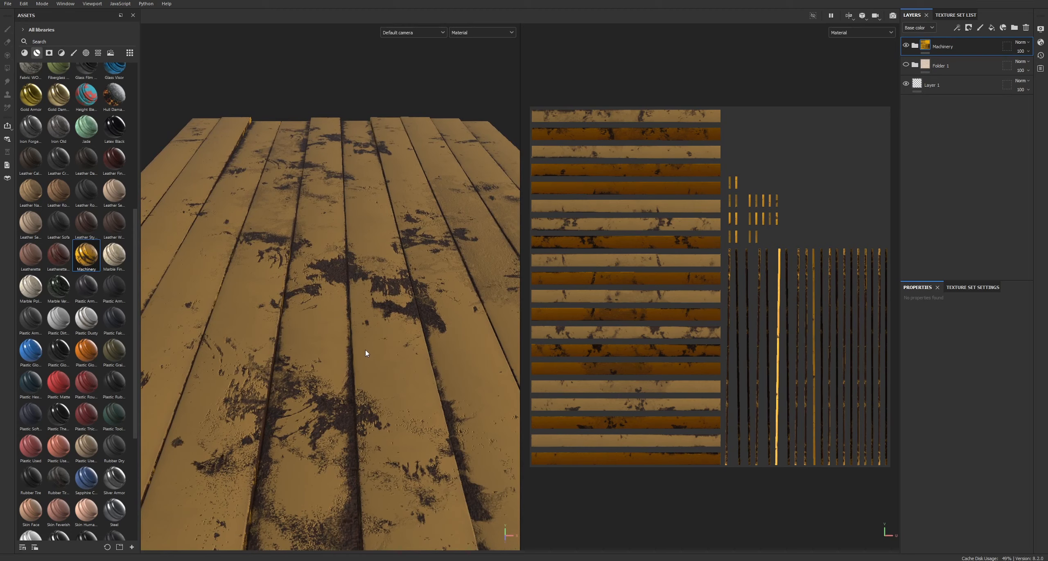
alt+drag(341, 312, 377, 305)
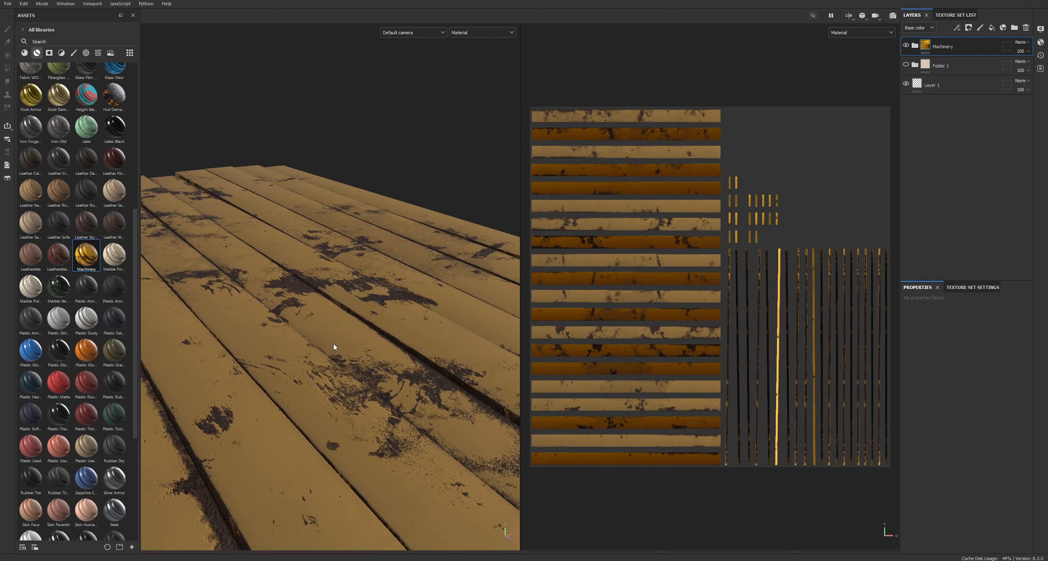
alt+drag(394, 349, 514, 207)
scroll(360, 378, down, 3)
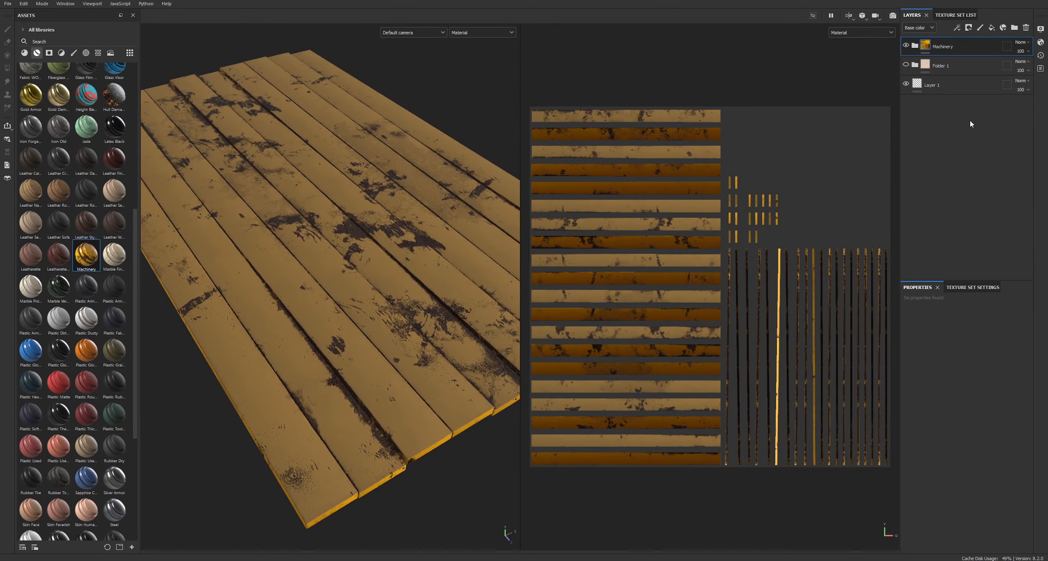
click(915, 46)
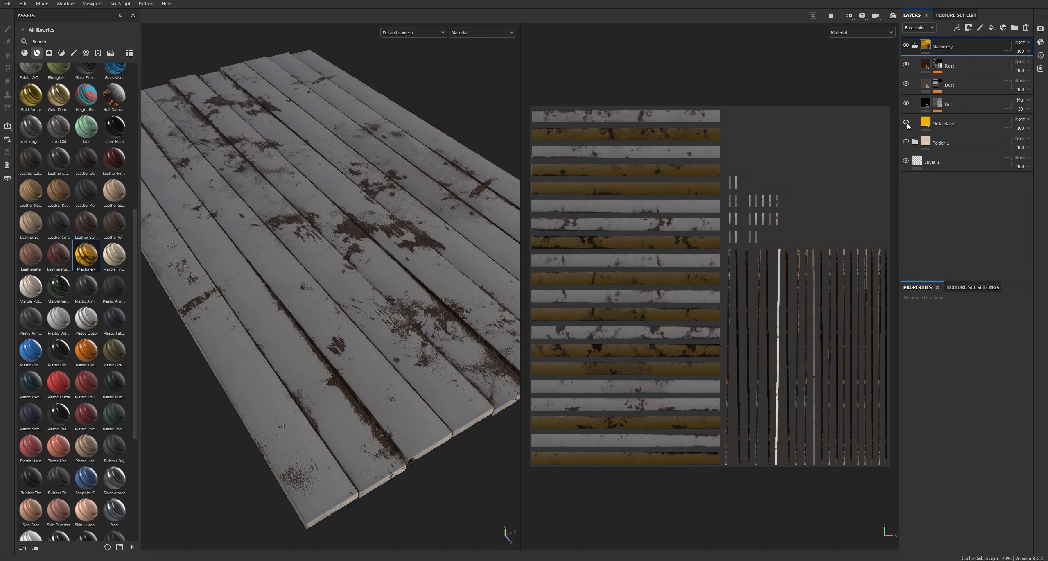
alt+drag(466, 226, 363, 191)
alt+middle_drag(363, 191, 345, 200)
scroll(347, 249, up, 4)
alt+drag(334, 220, 343, 203)
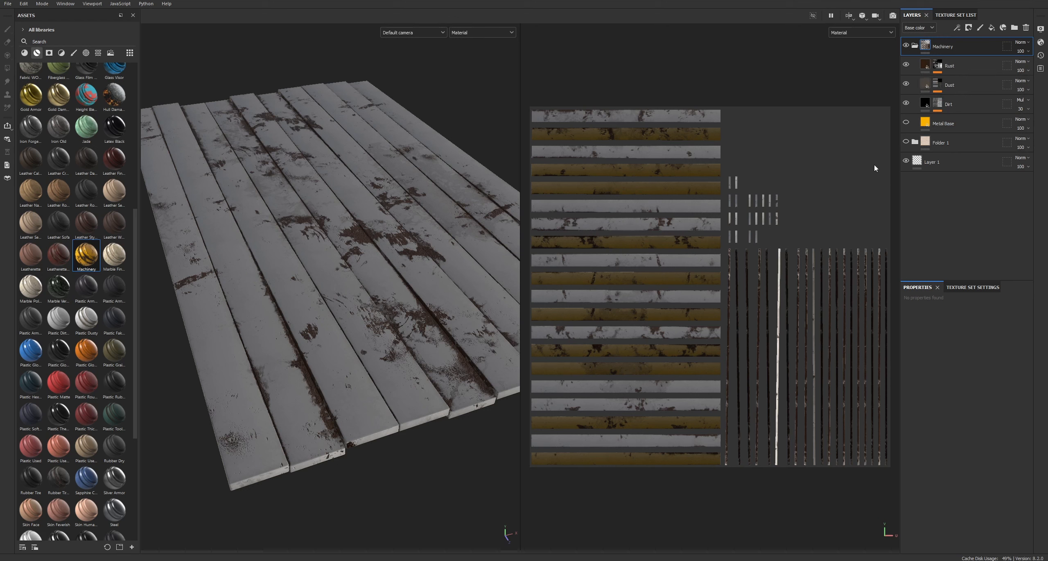
Step: Show Folder 1 beneath the Machinery layers and make the Metal Base layer visible again
click(906, 141)
alt+drag(386, 212, 357, 232)
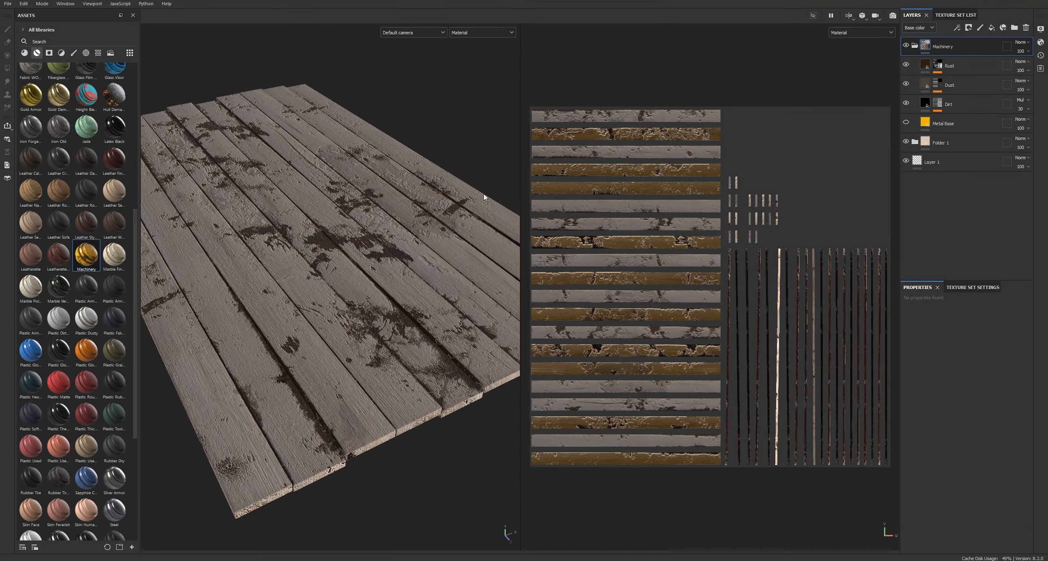
click(906, 122)
Step: Set the Metal Base layer's base color to near-black, hex 111111
click(940, 127)
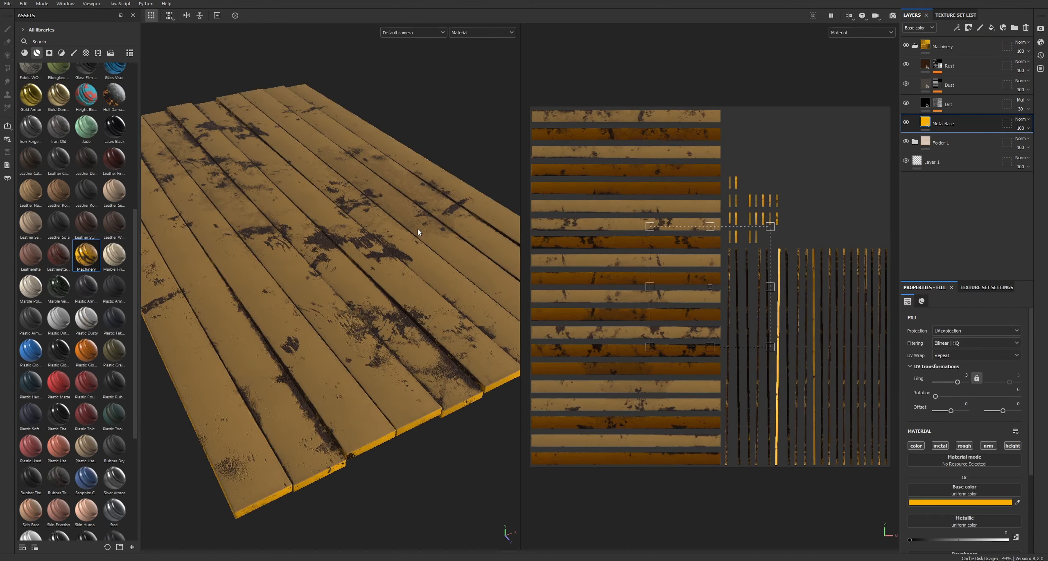
alt+drag(330, 248, 385, 176)
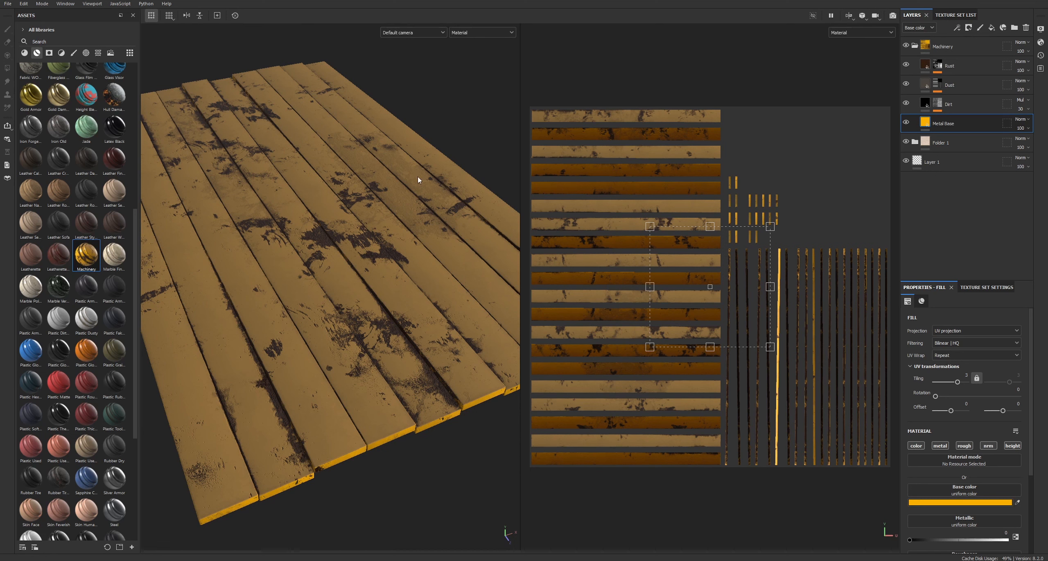
scroll(944, 486, down, 2)
click(948, 478)
mouse_move(844, 471)
mouse_down()
mouse_move(839, 501)
mouse_move(822, 507)
mouse_move(887, 499)
mouse_move(827, 516)
mouse_move(821, 502)
mouse_up()
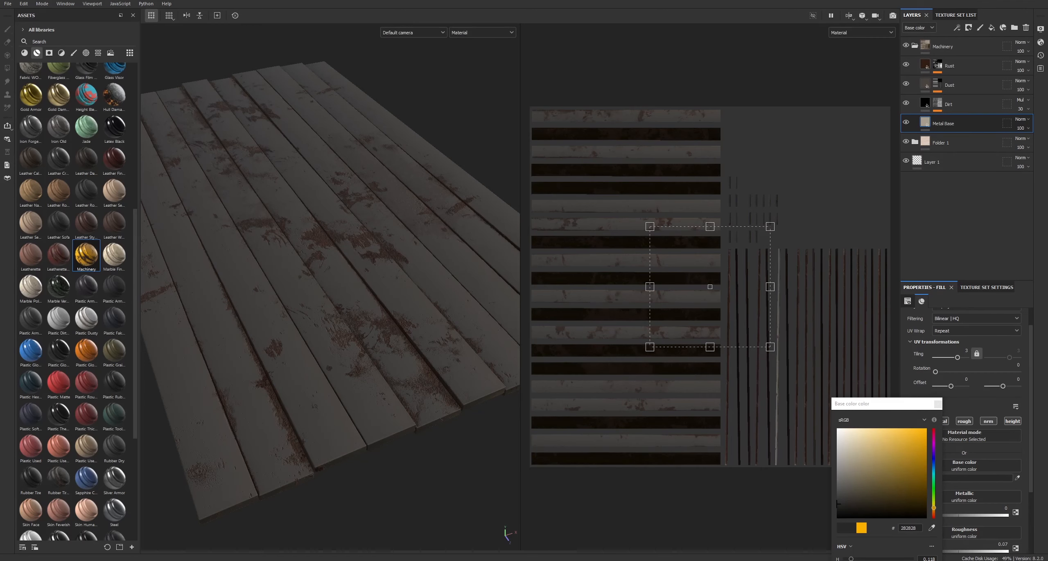
drag(839, 506, 815, 516)
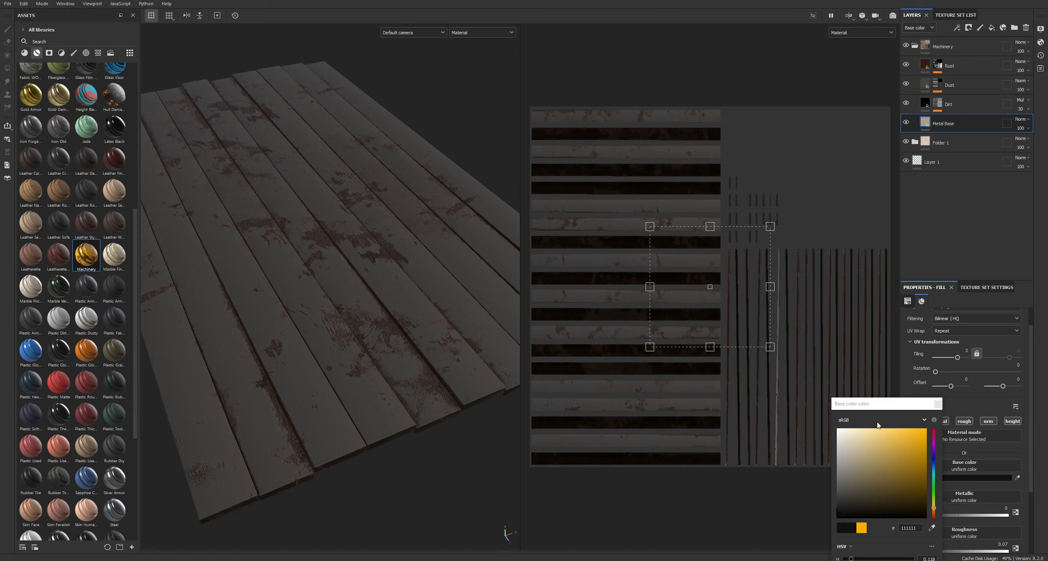
click(938, 405)
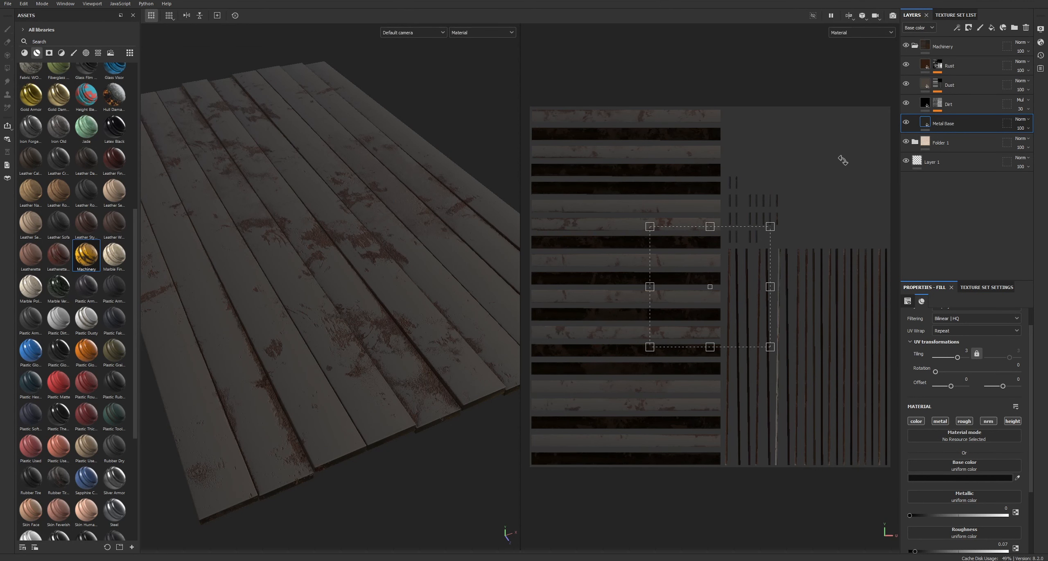
Step: Add a black mask to the Metal Base layer and drive it with a Dirt generator
right_click(957, 126)
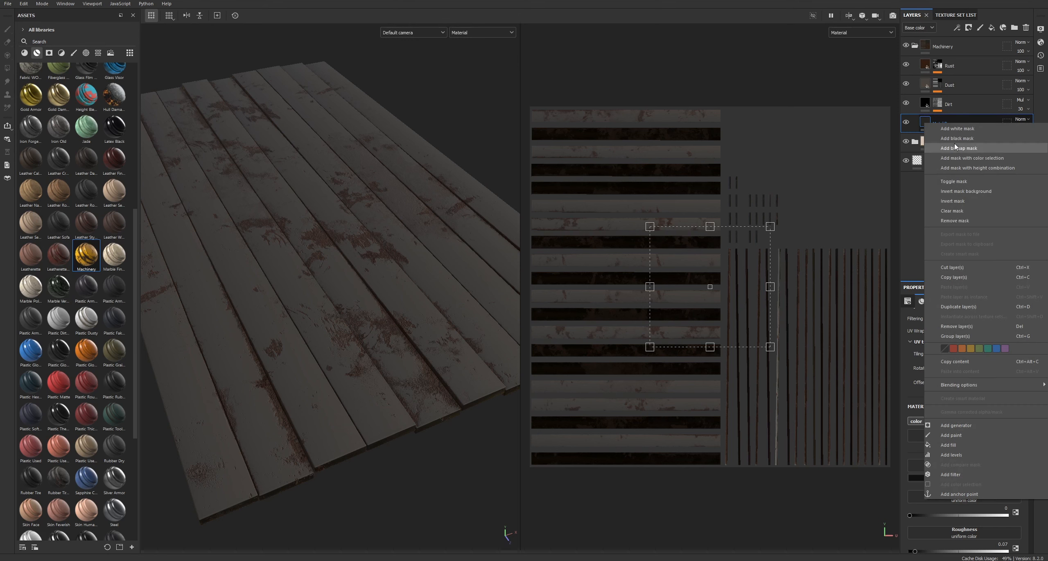
click(974, 139)
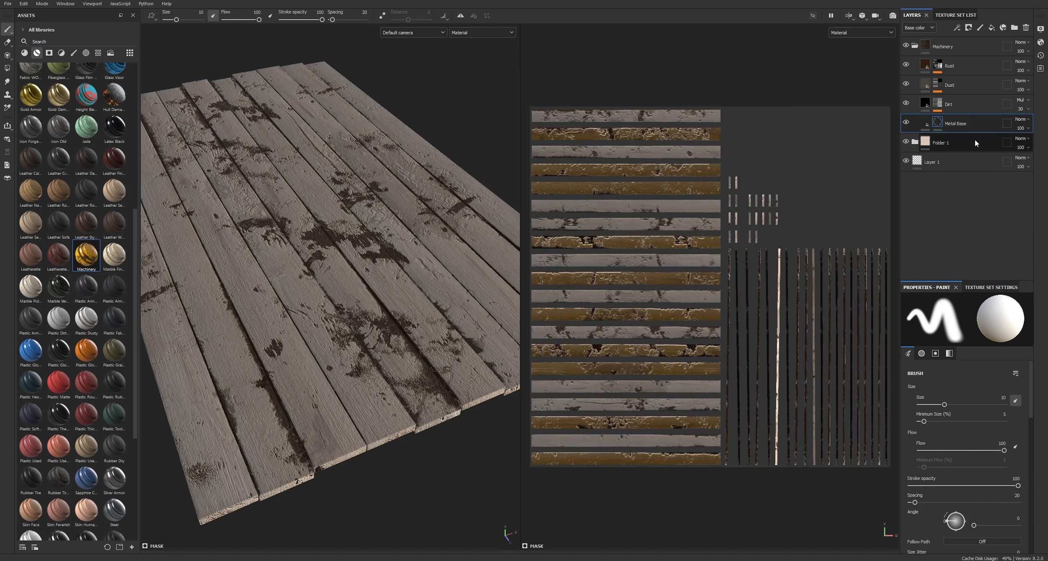
right_click(954, 123)
click(956, 425)
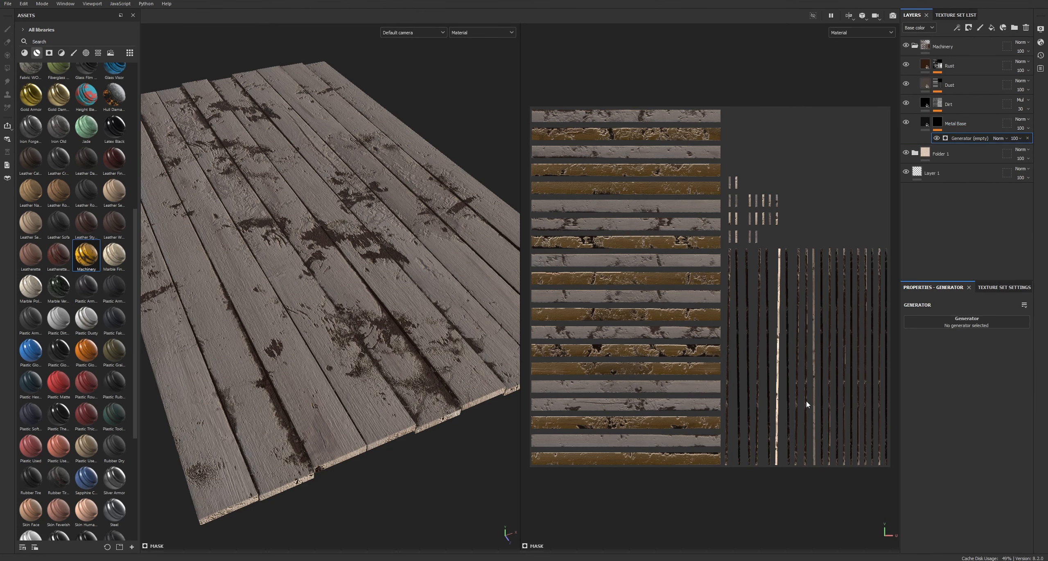
click(968, 322)
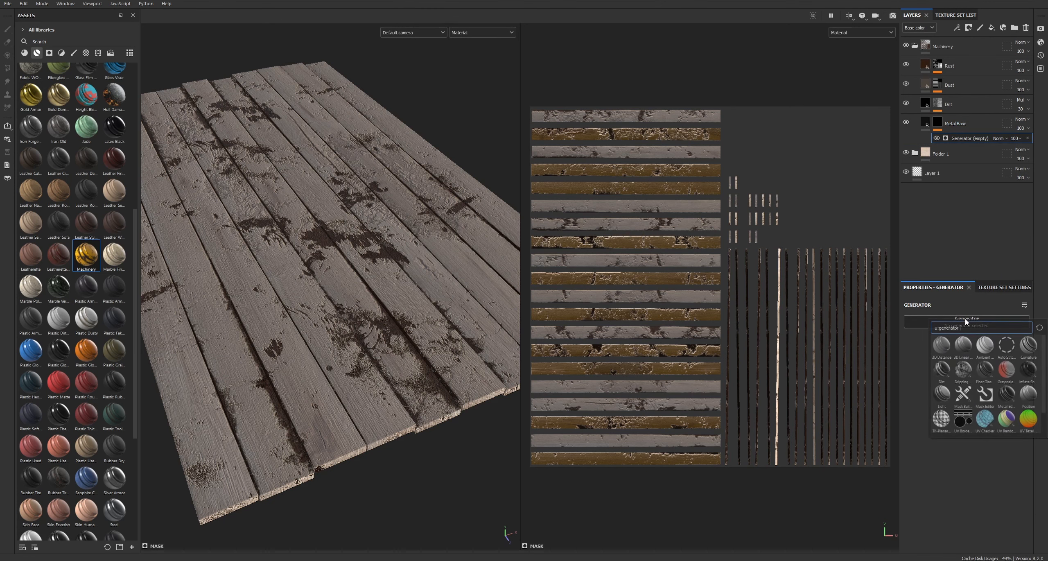
click(943, 370)
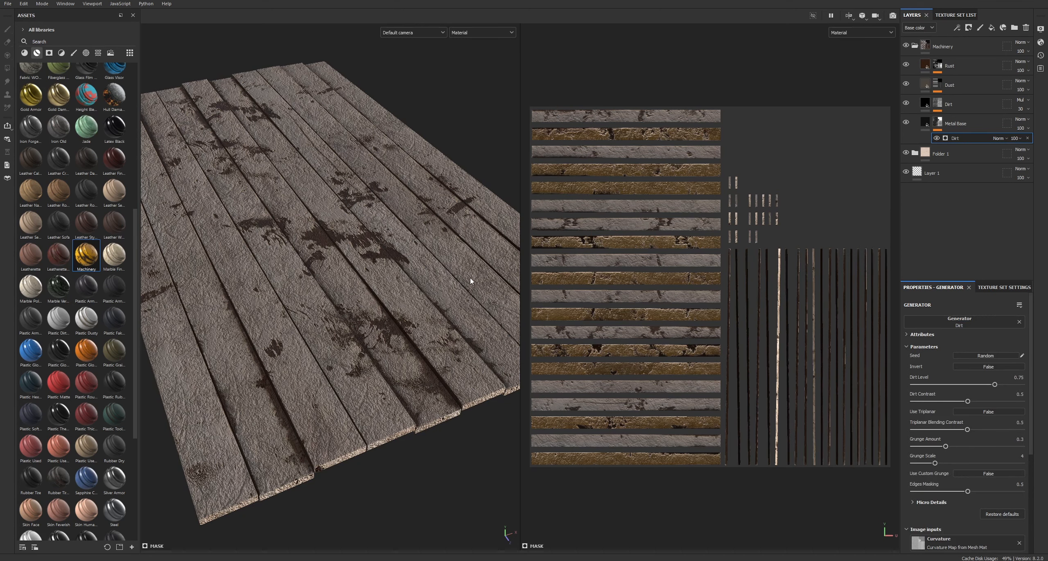
Step: Set the mask's Dirt generator to dirt level 0.84, dirt contrast 0.94 and grunge scale 1
alt+drag(474, 286, 396, 234)
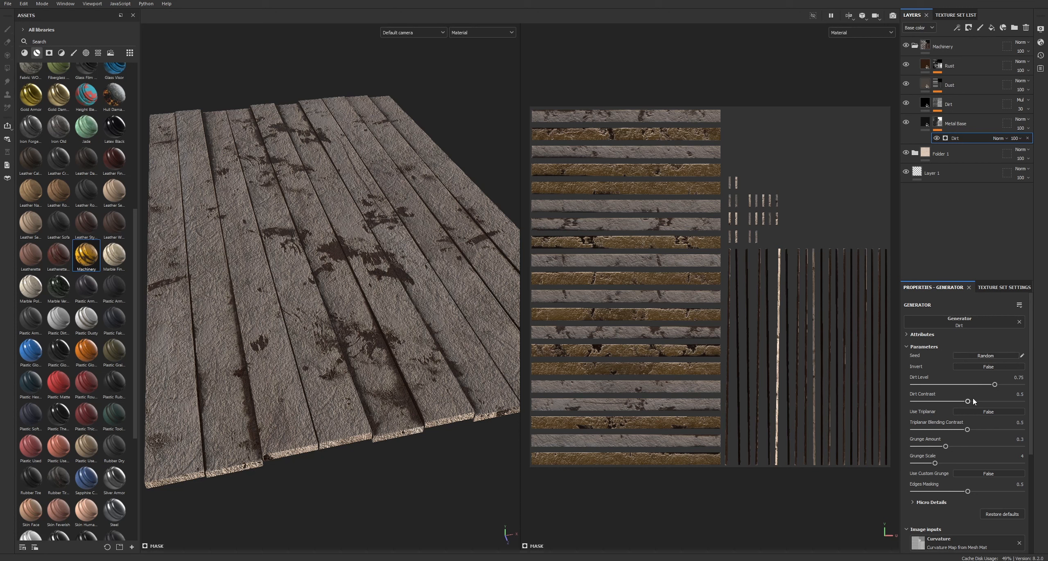
drag(968, 402, 1005, 385)
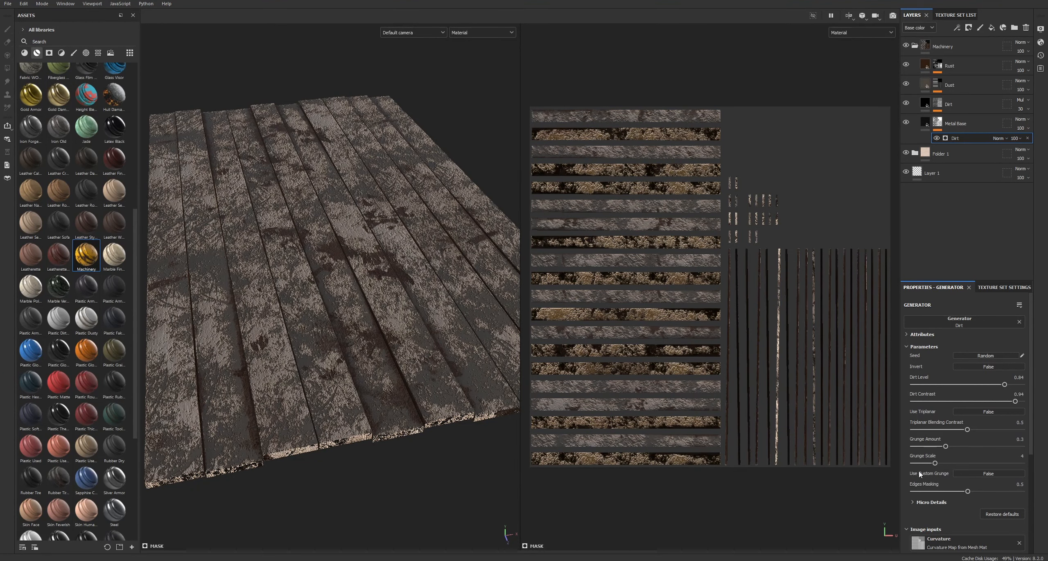
drag(935, 463, 903, 463)
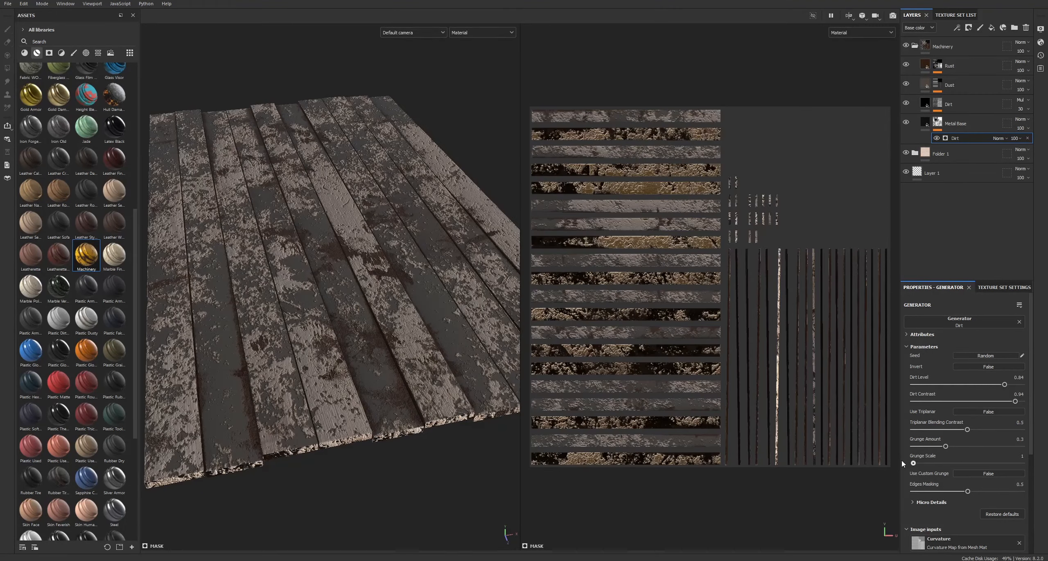